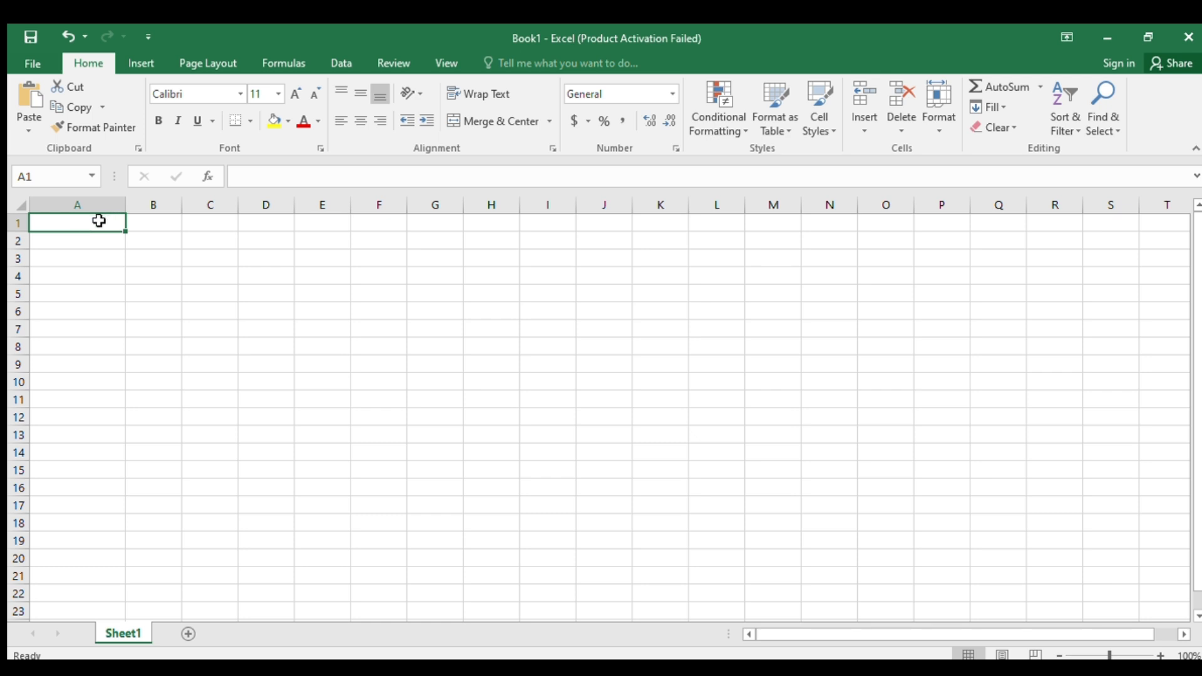
- Enter the BUSINESS NAME and PHONE NUMBER headers in A1 and B1
text(business)
key(BackSpace)
key(BackSpace)
key(BackSpace)
key(BackSpace)
key(BackSpace)
key(BackSpace)
key(BackSpace)
key(BackSpace)
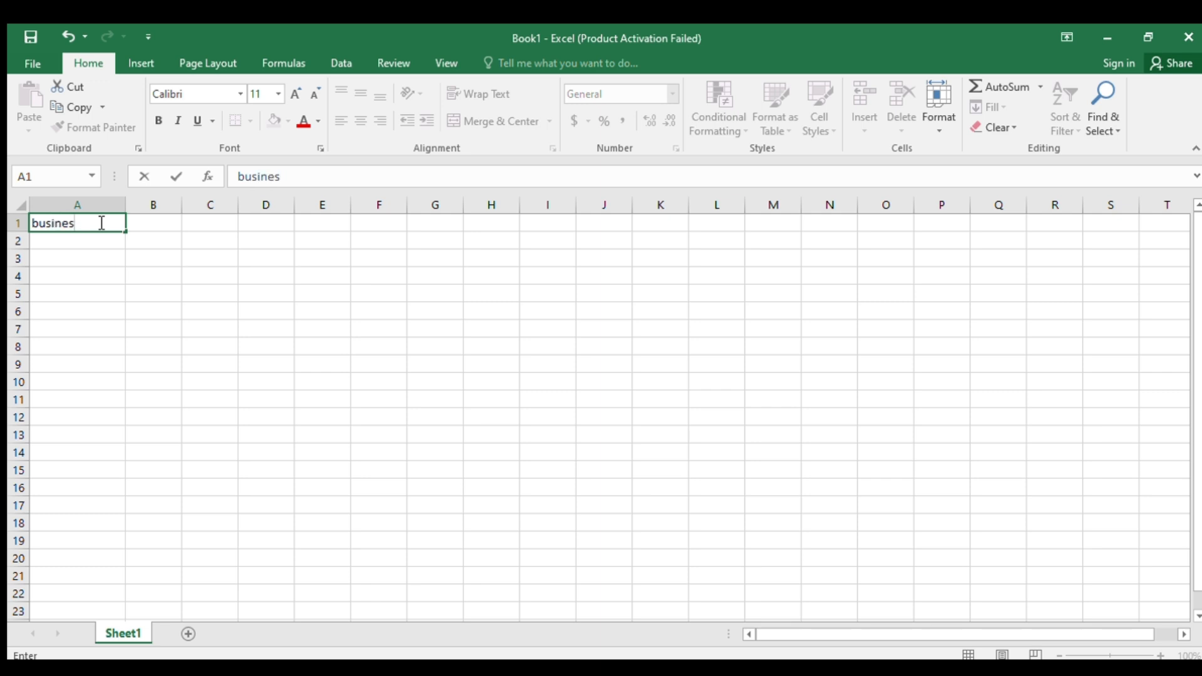
text(BUSINESS NAME)
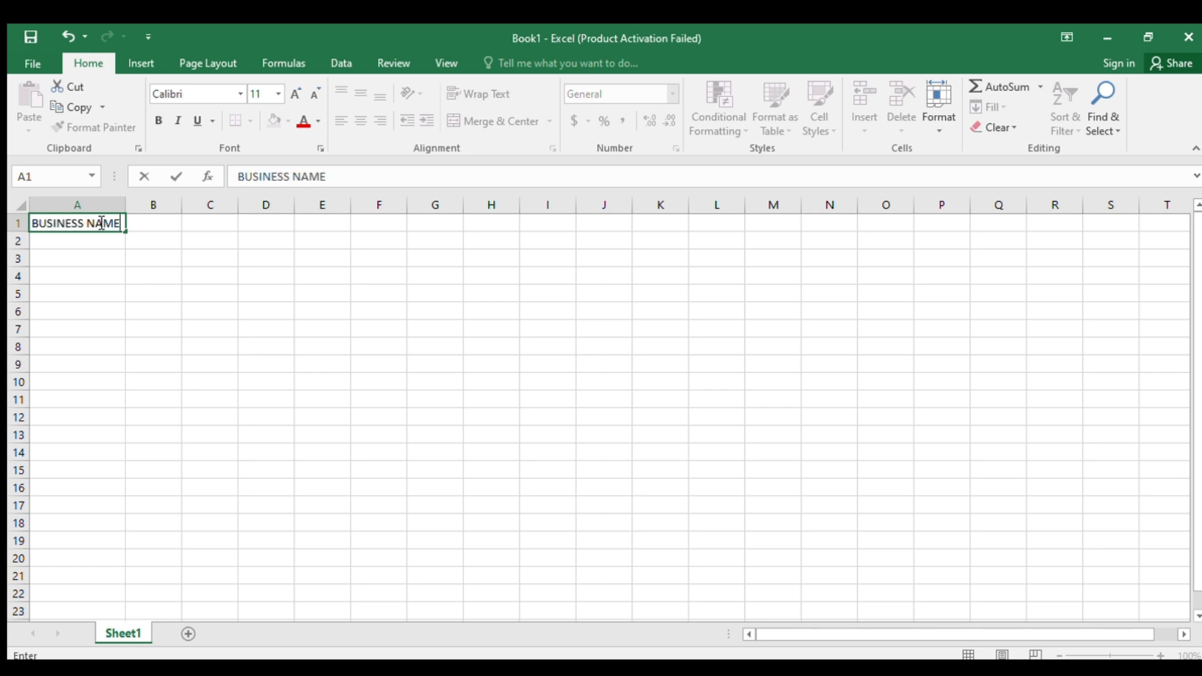
click(156, 225)
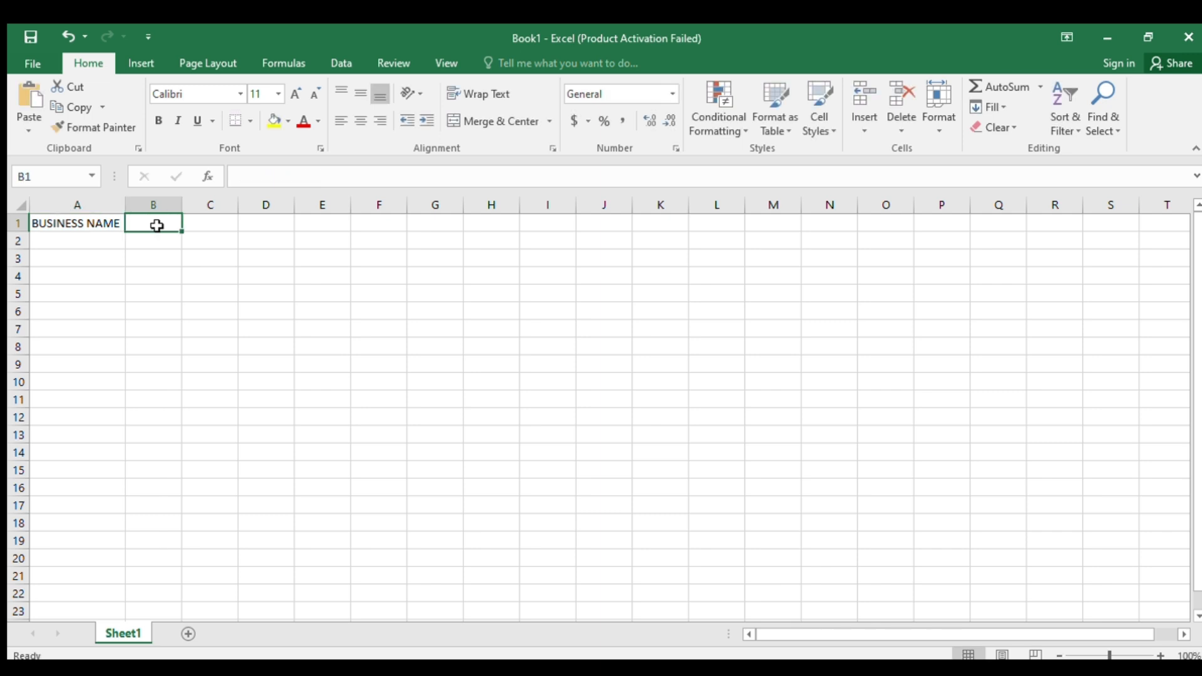
text(PHONE NUMBER)
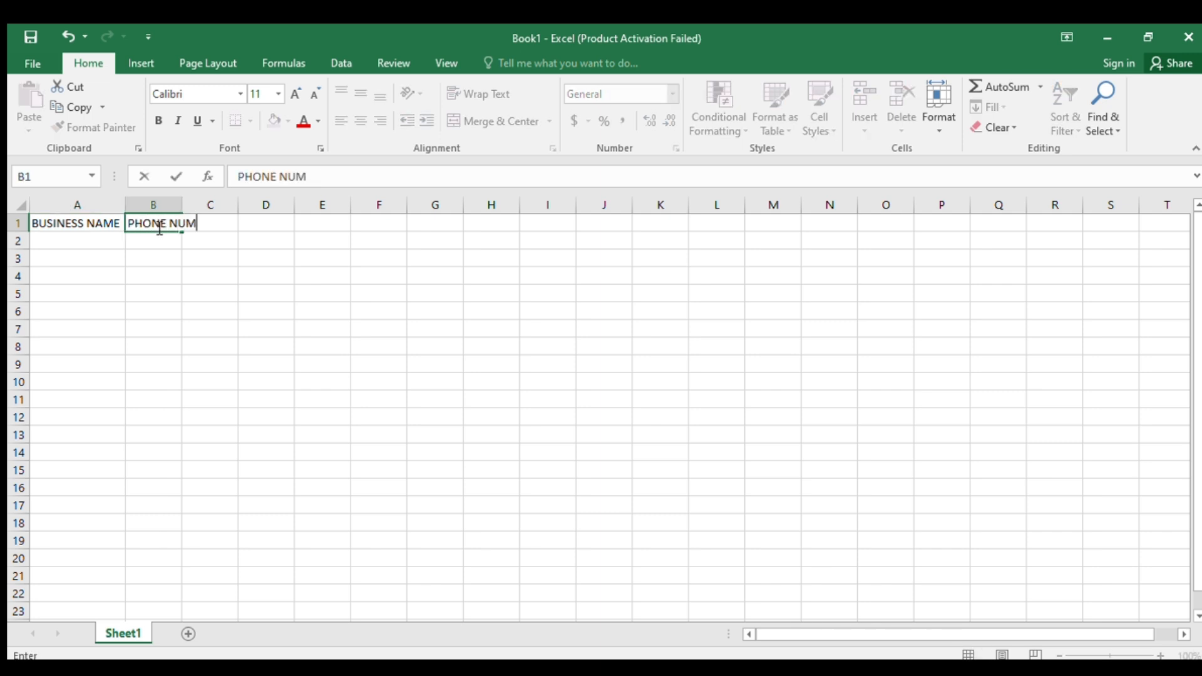
click(251, 223)
- Add the SERVICE REQUIRED and STATUS headers, then begin the FOLLOW UPDATE header
click(228, 222)
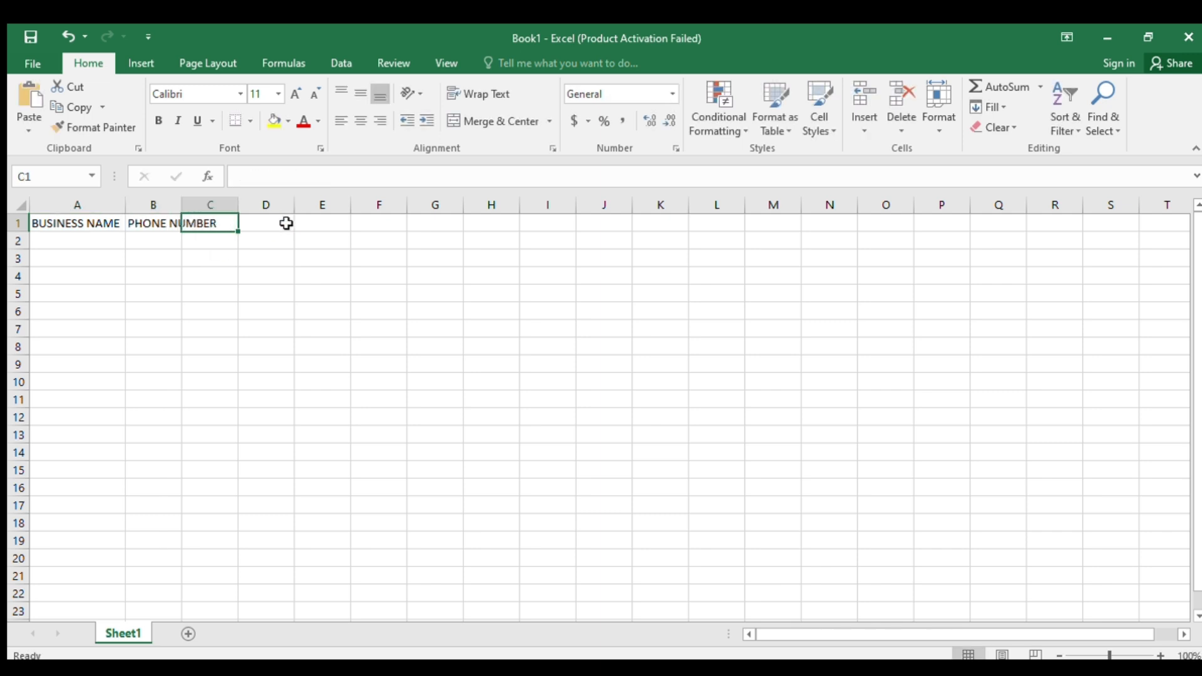
click(285, 223)
text(SERV)
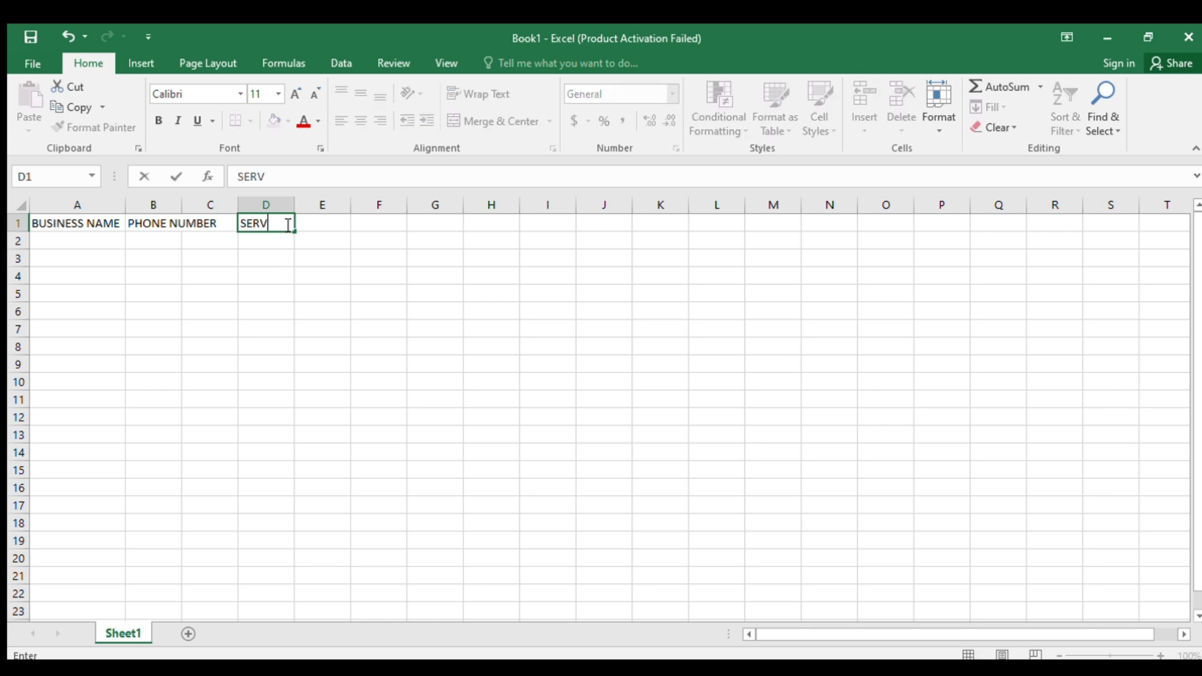
text(ICE REQUIRED)
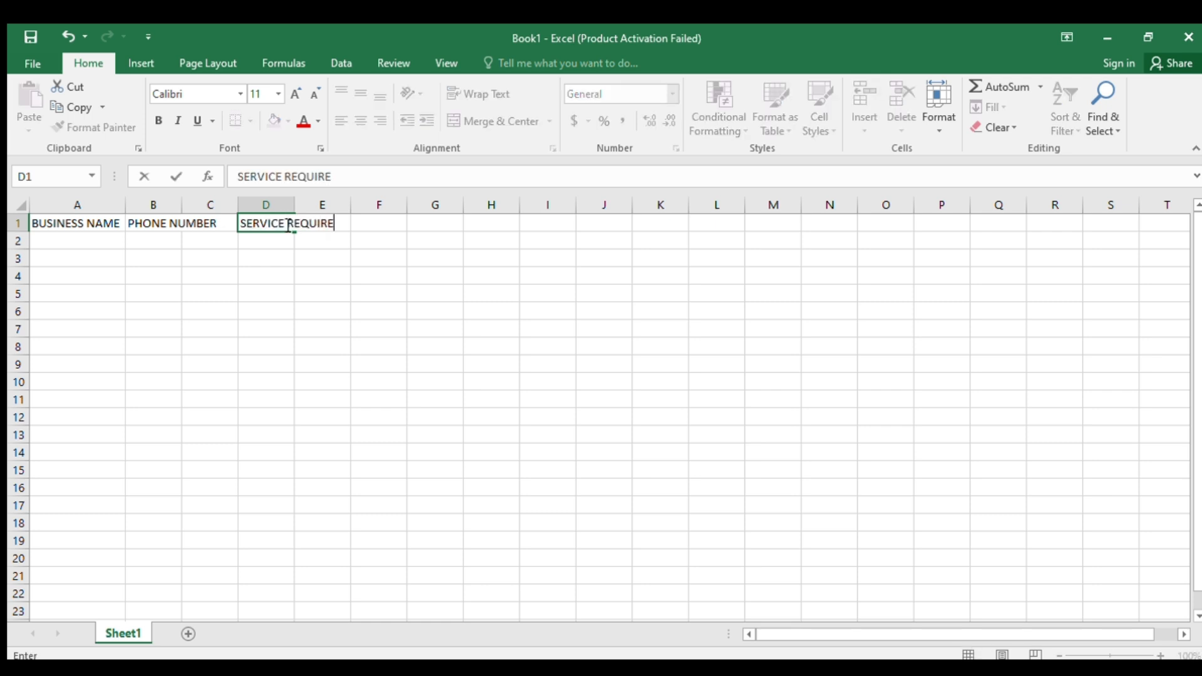
click(392, 225)
text(STATUS)
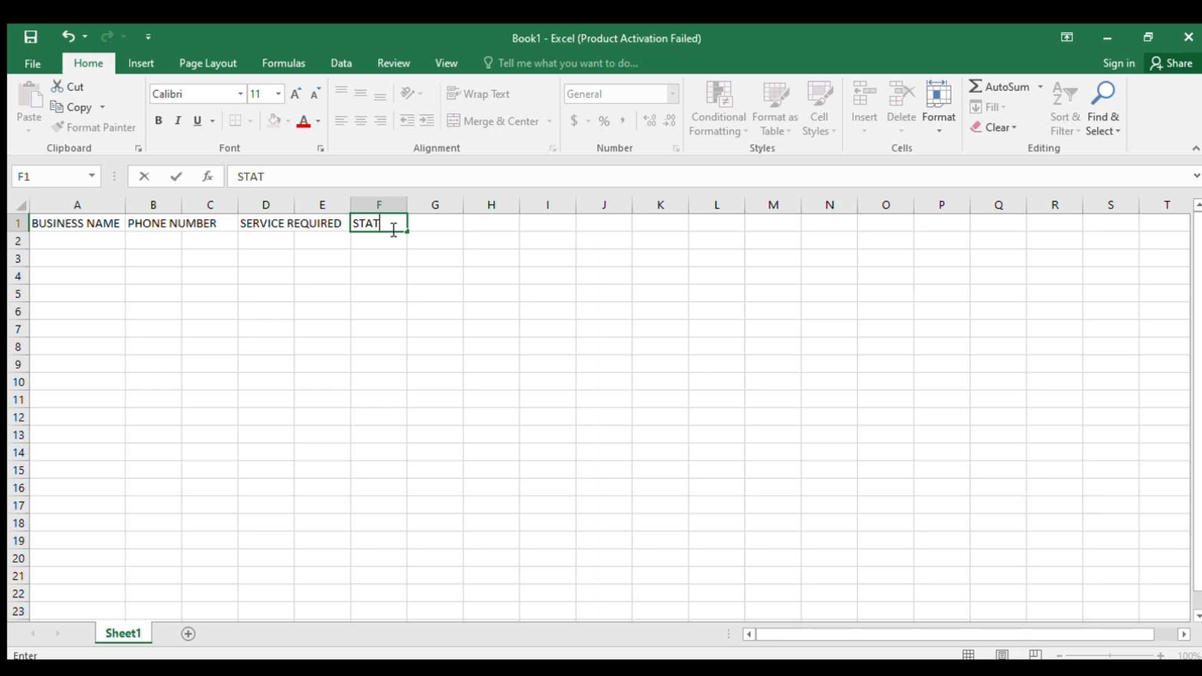
click(416, 223)
text(FOLLOW UPDATE)
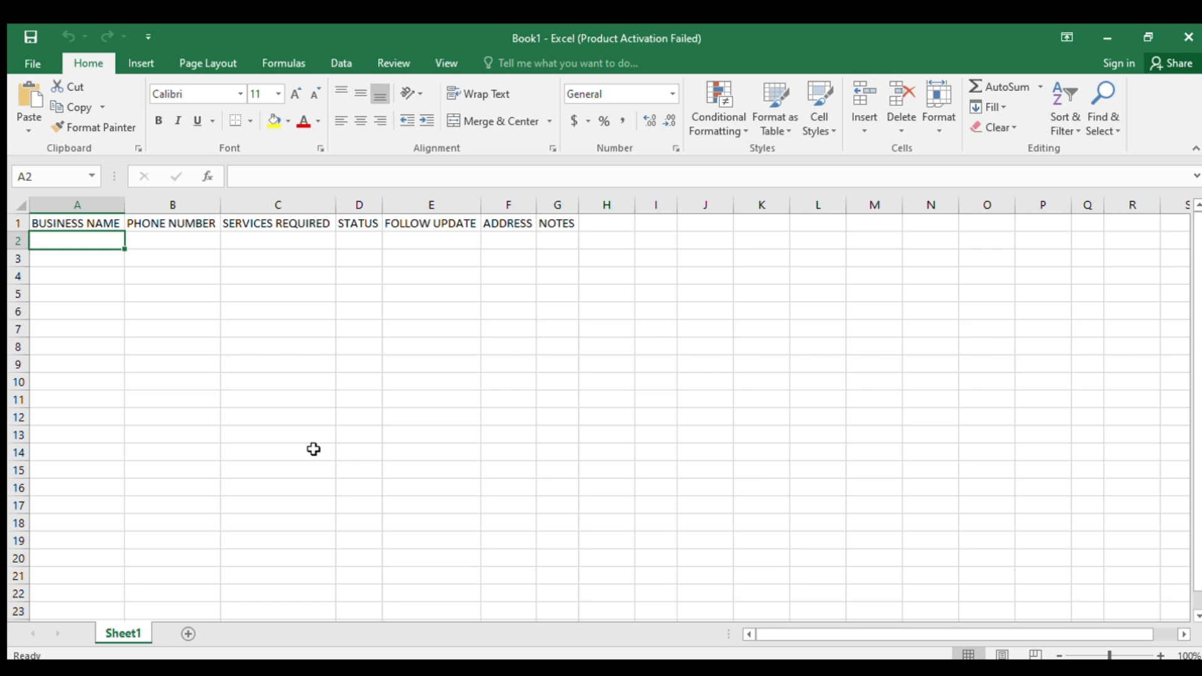
click(361, 227)
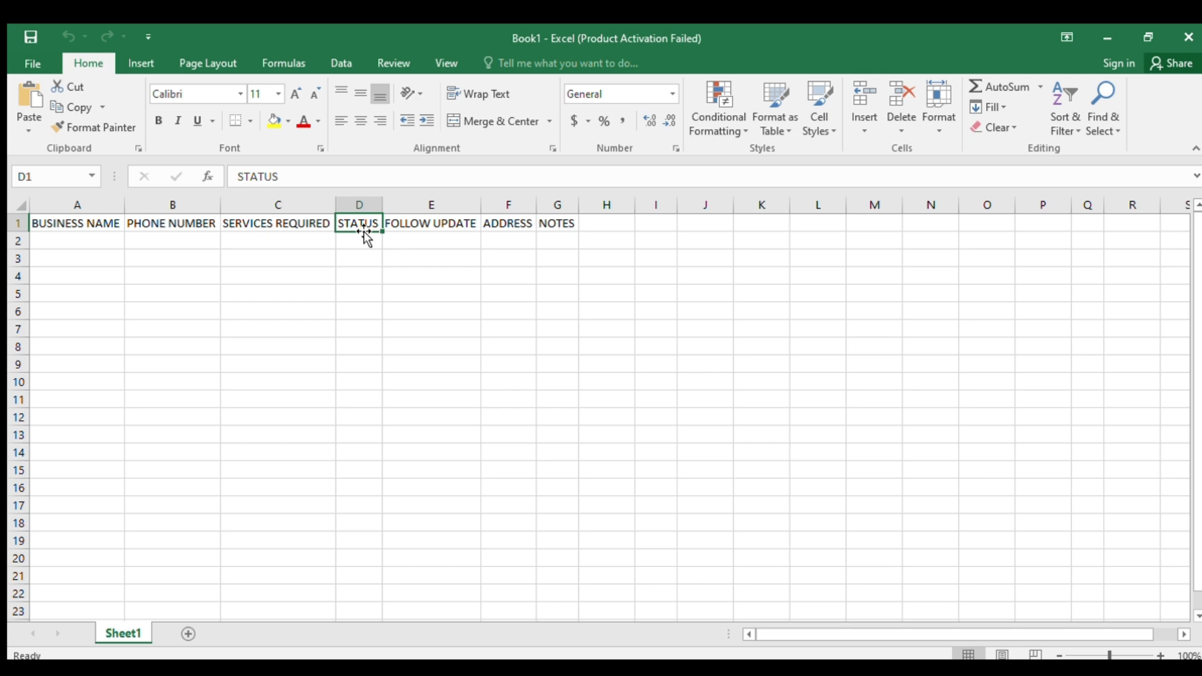
click(443, 231)
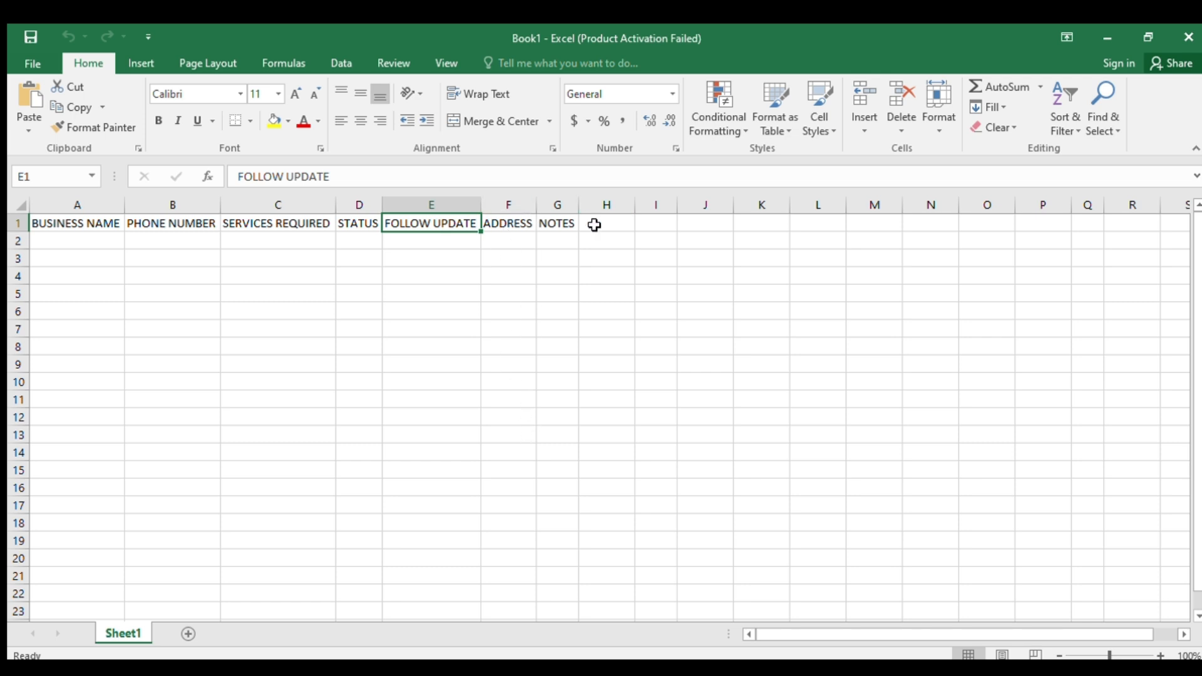
click(561, 220)
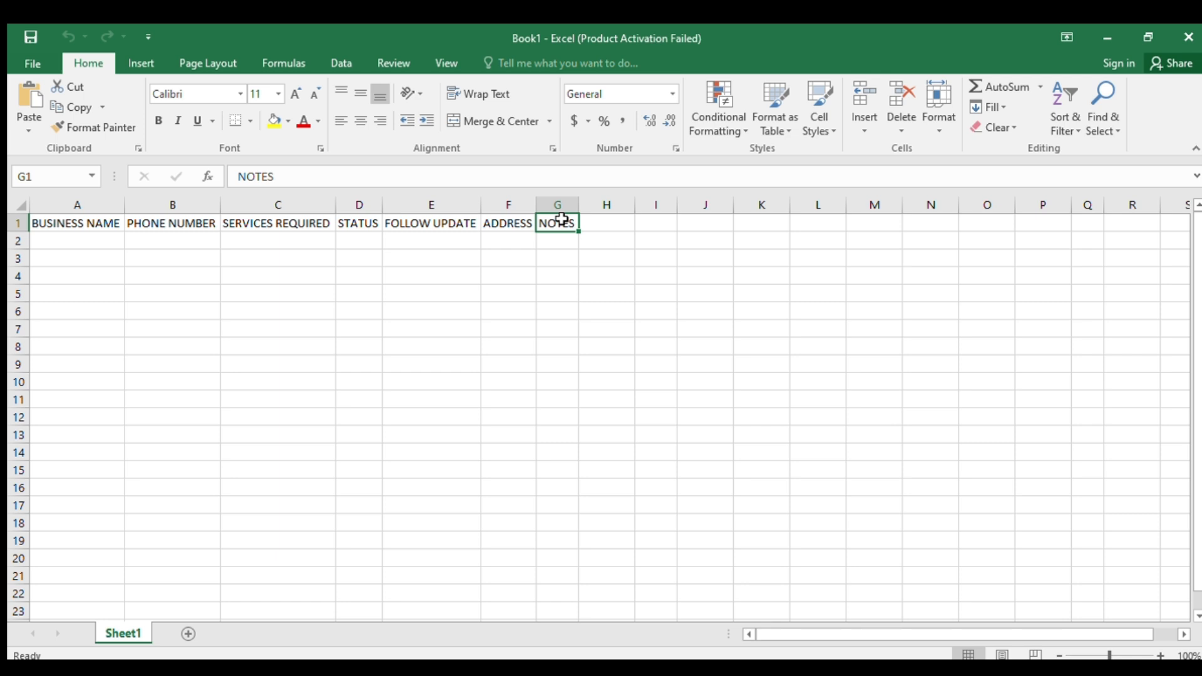
click(1175, 313)
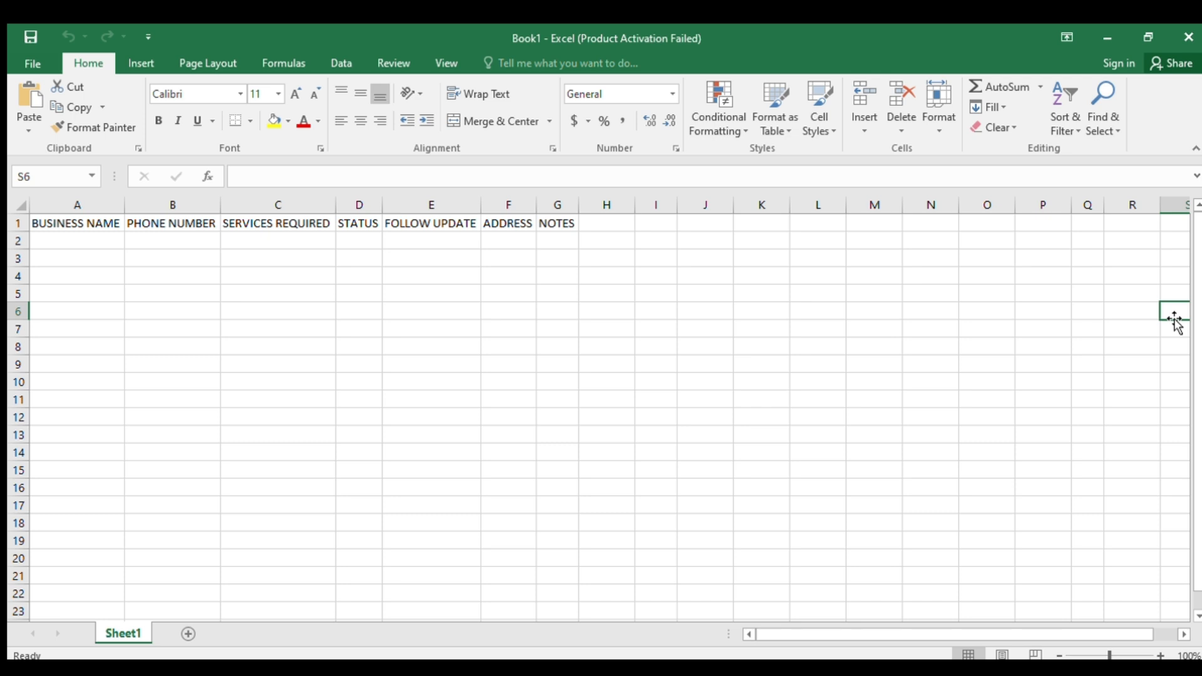
click(105, 223)
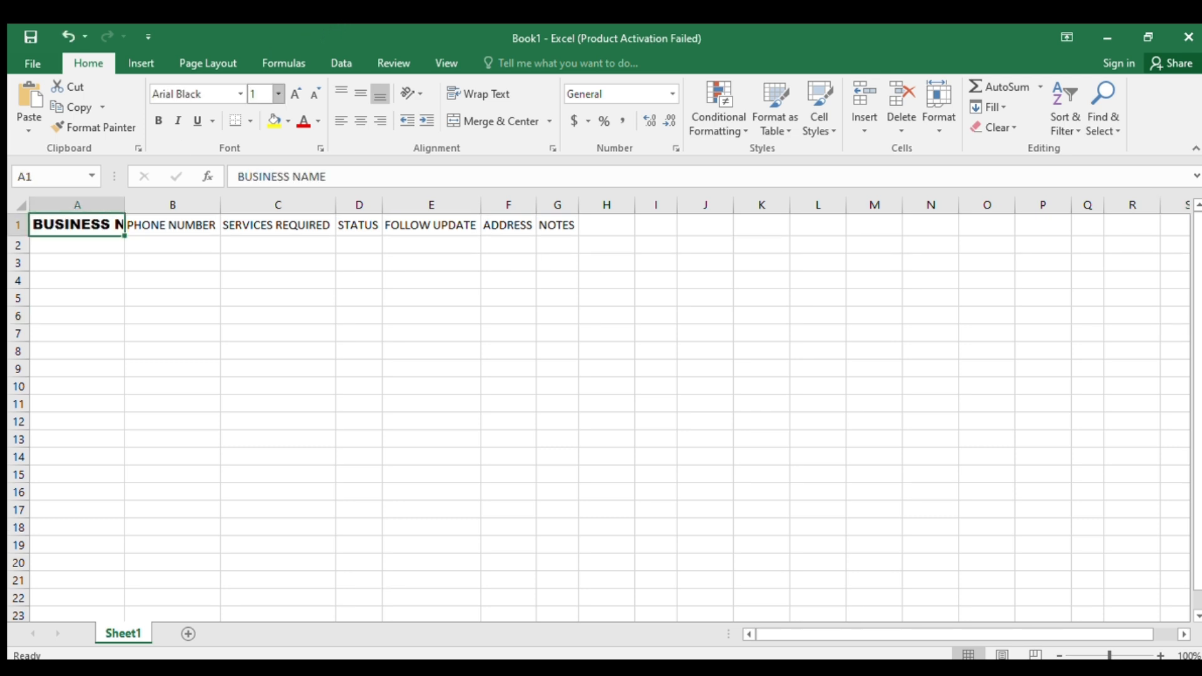
- Format the BUSINESS NAME header as size 15 bold with a new text colour and gold fill
text(15)
click(156, 124)
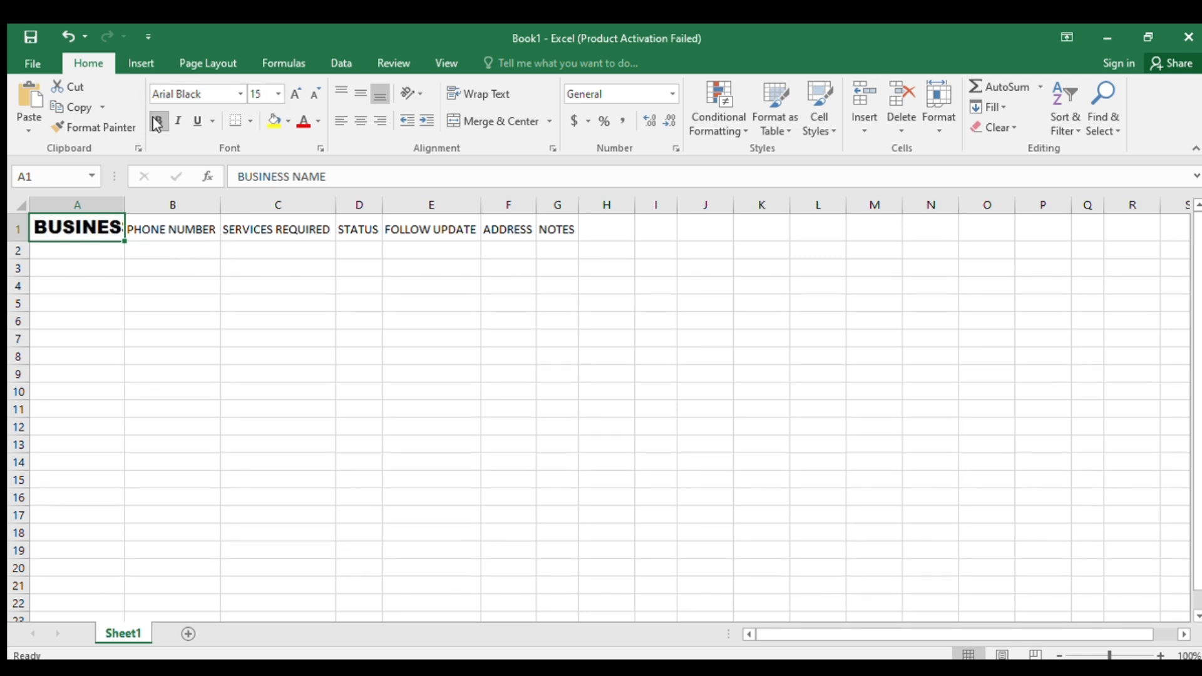
click(303, 121)
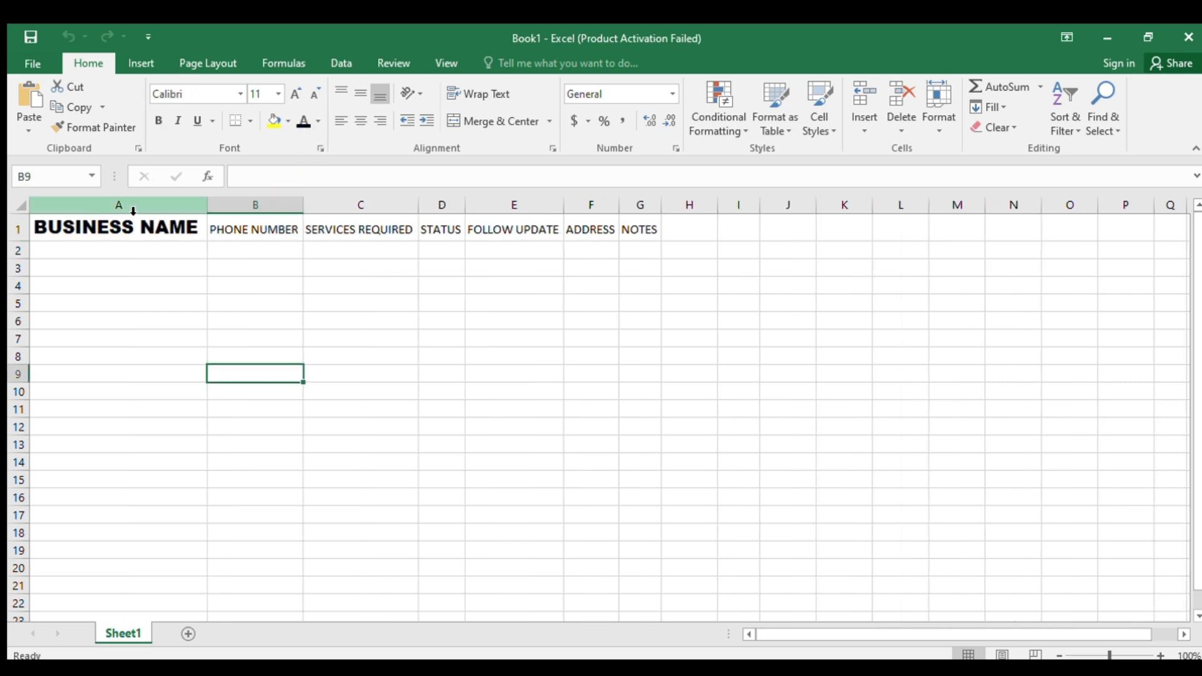
click(178, 228)
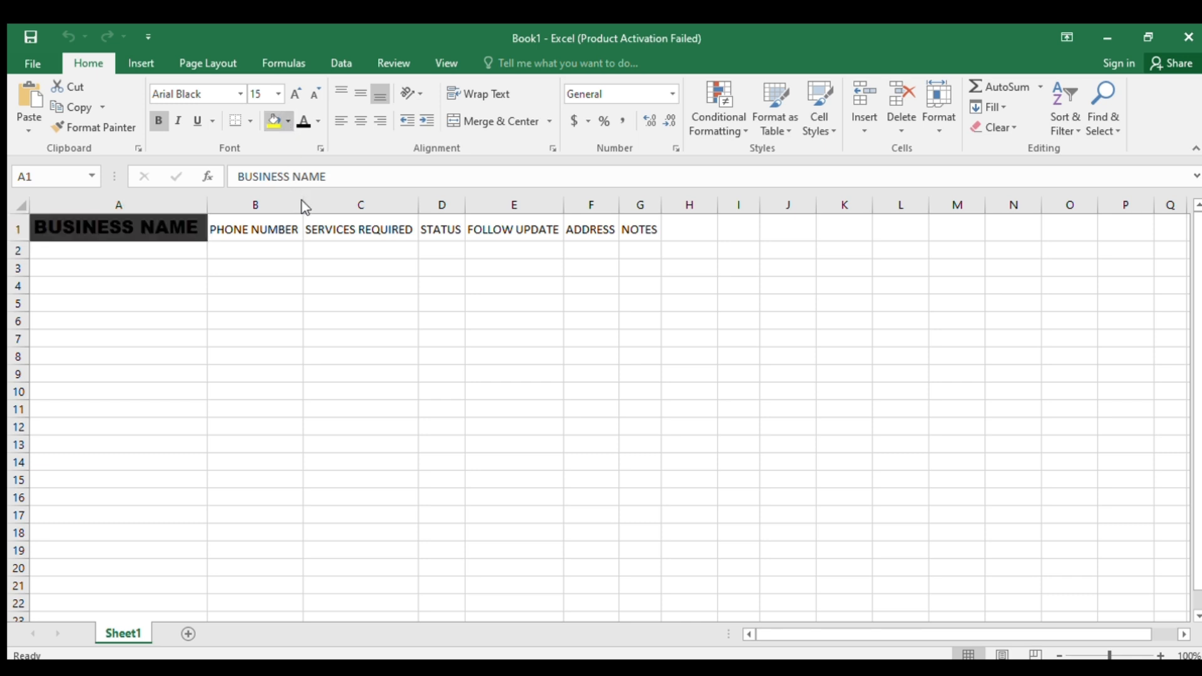
click(371, 156)
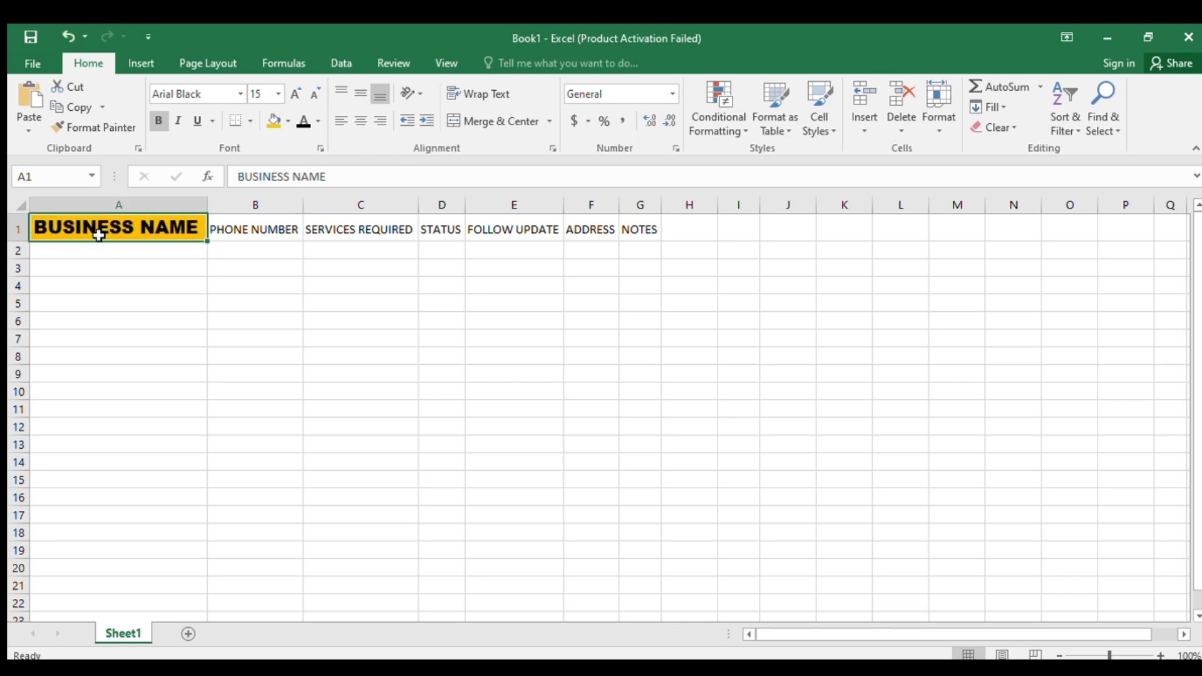
- Copy the A1 header formatting with Format Painter onto headers E1 through H1
click(144, 252)
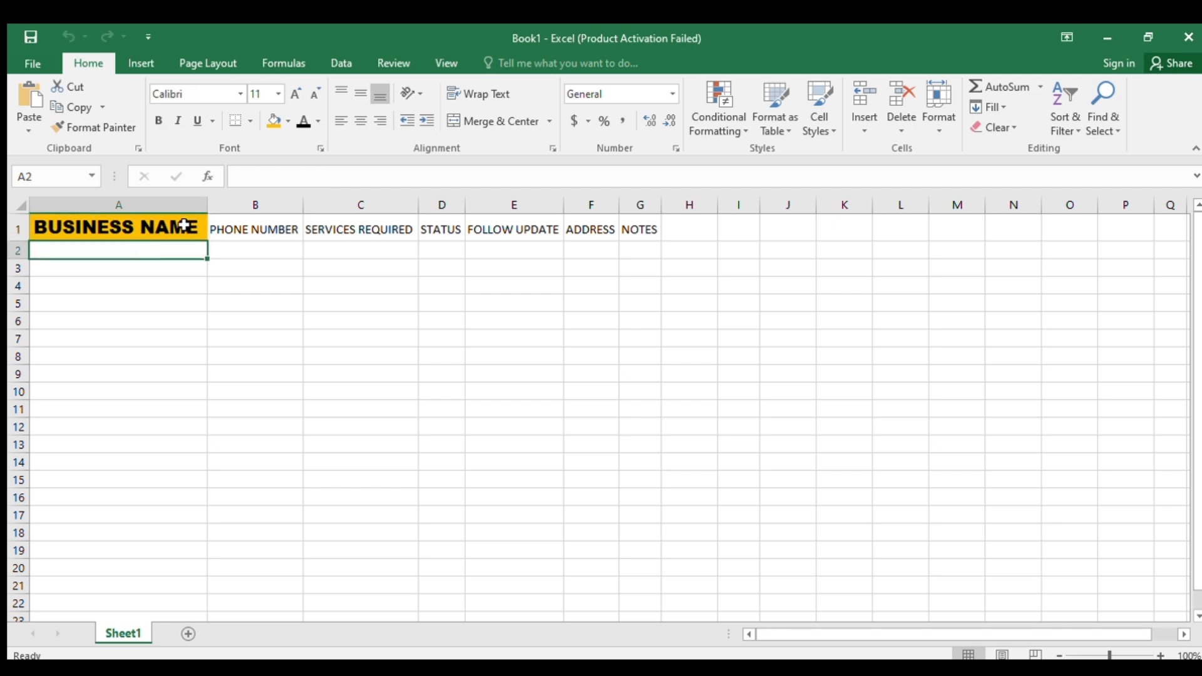
click(183, 224)
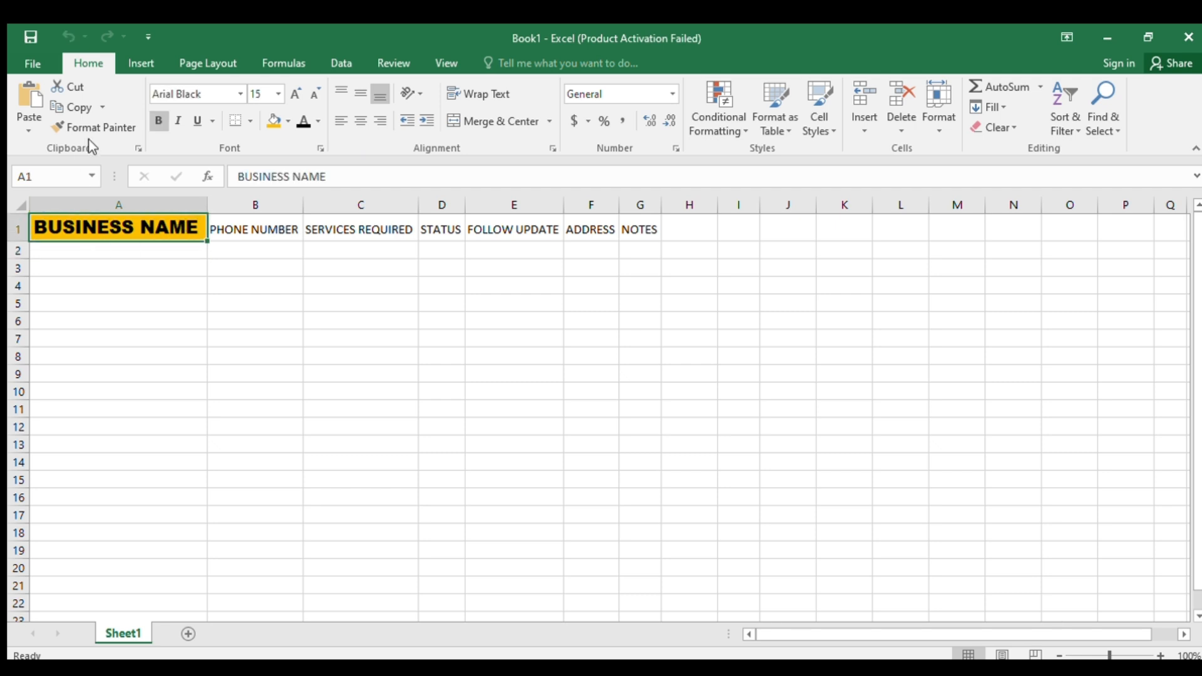
click(110, 124)
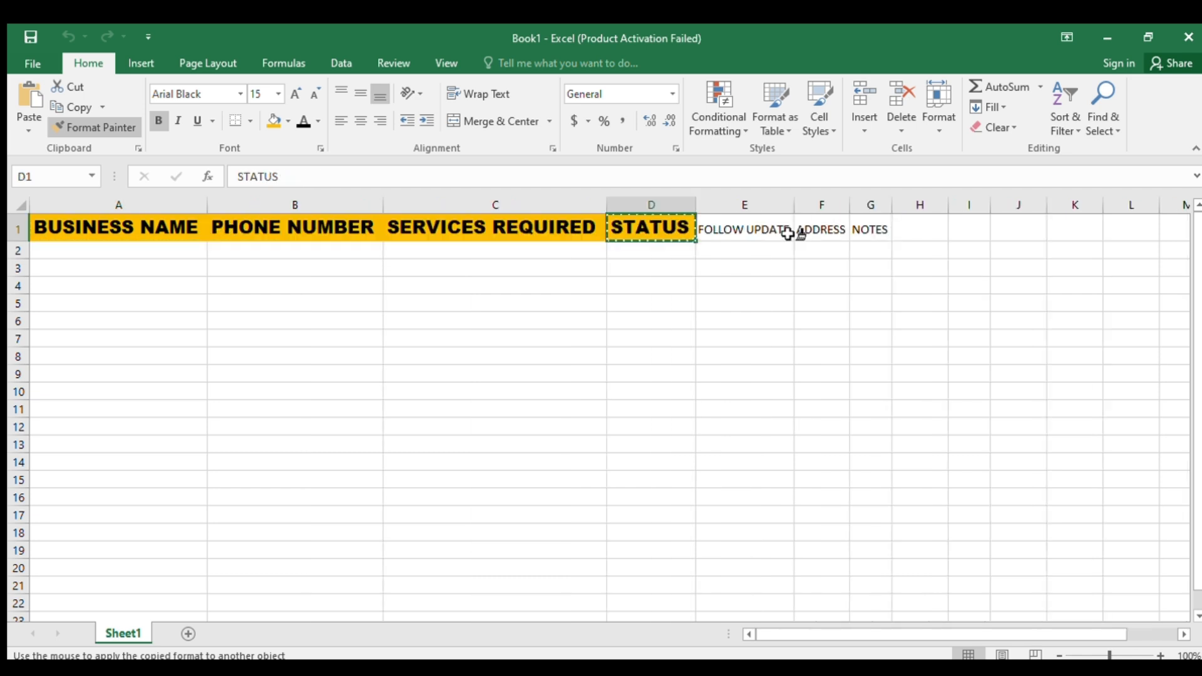
drag(788, 234, 920, 234)
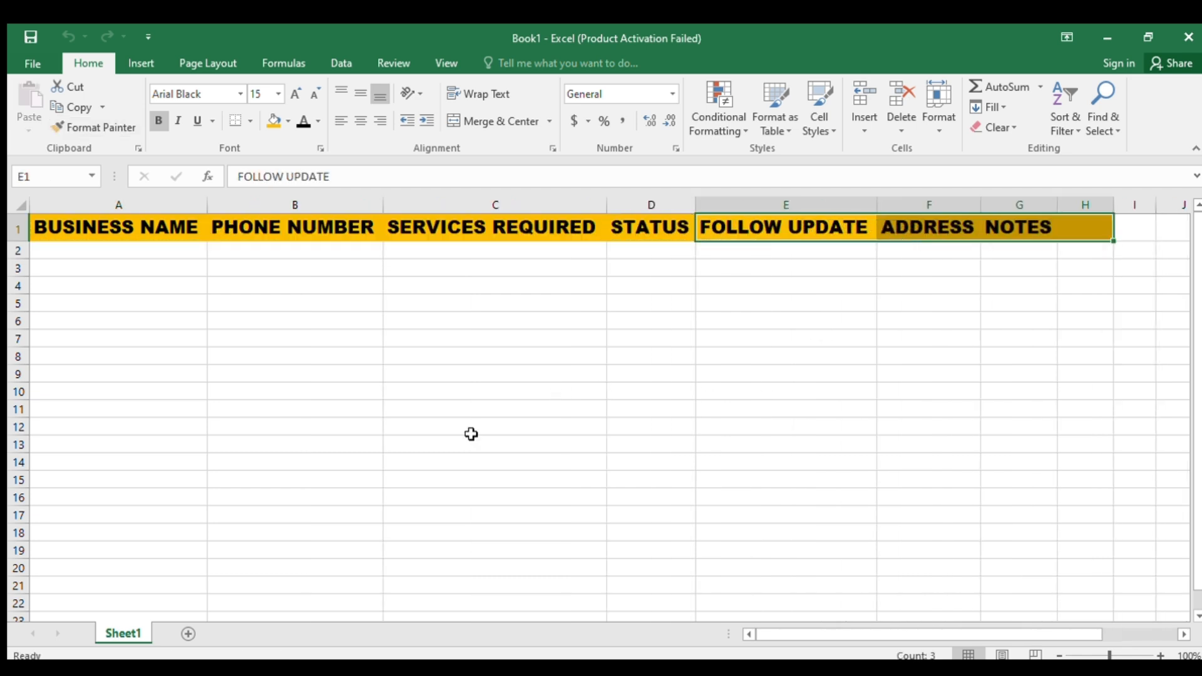
- Enter SKIN XPERT'S CLINIC in A2, then select the whole PHONE NUMBER column
click(155, 246)
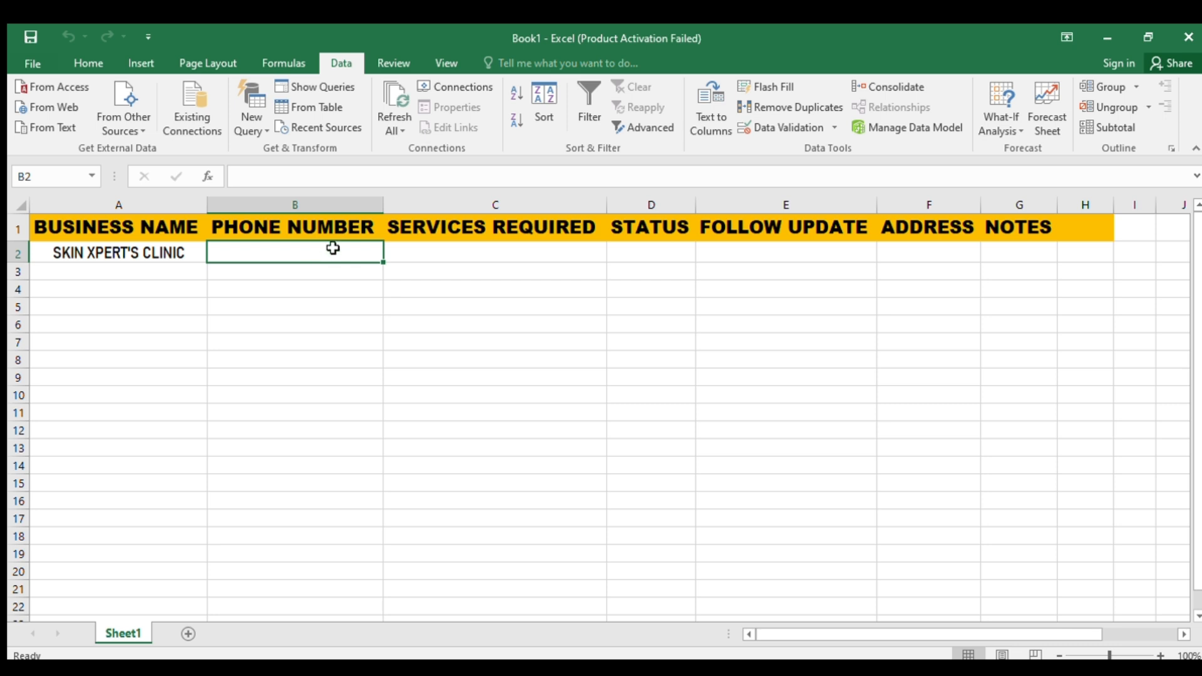
key(alt+Tab)
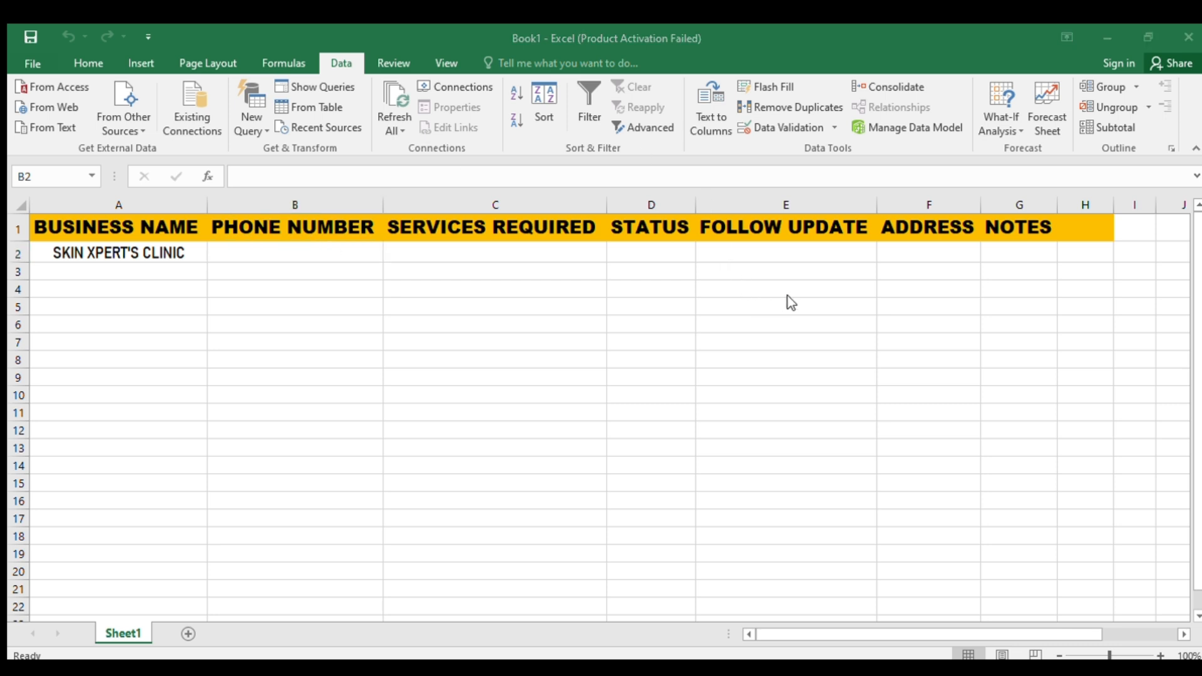
key(alt+Tab)
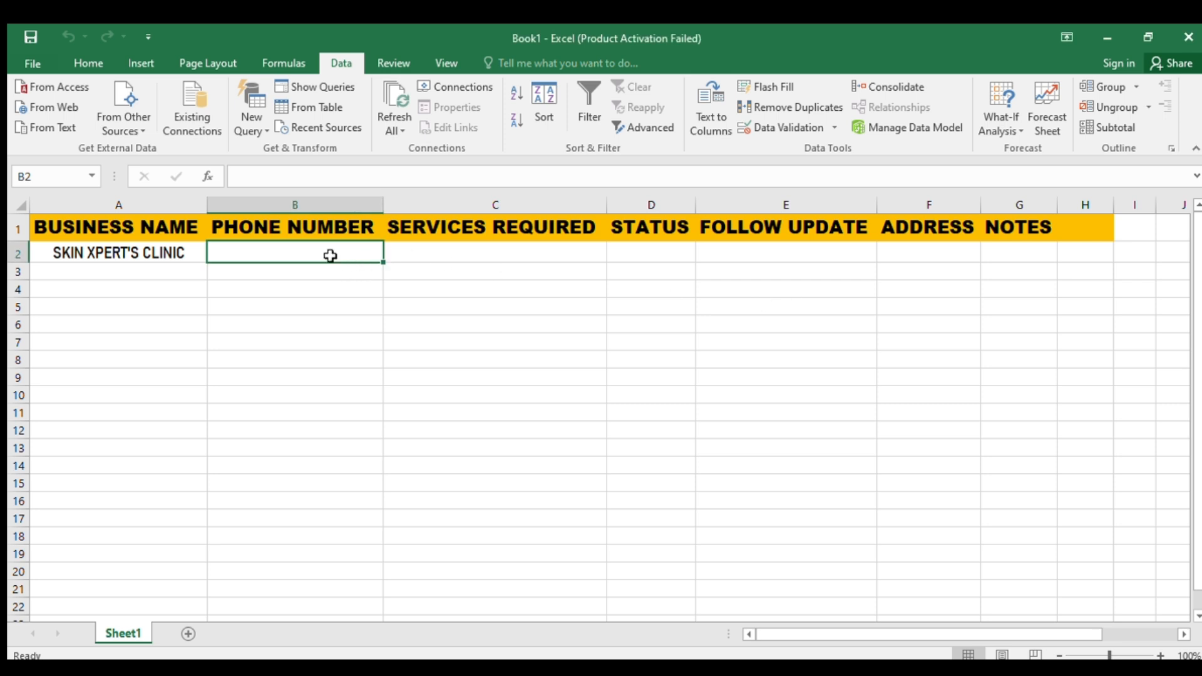
key(ctrl+space)
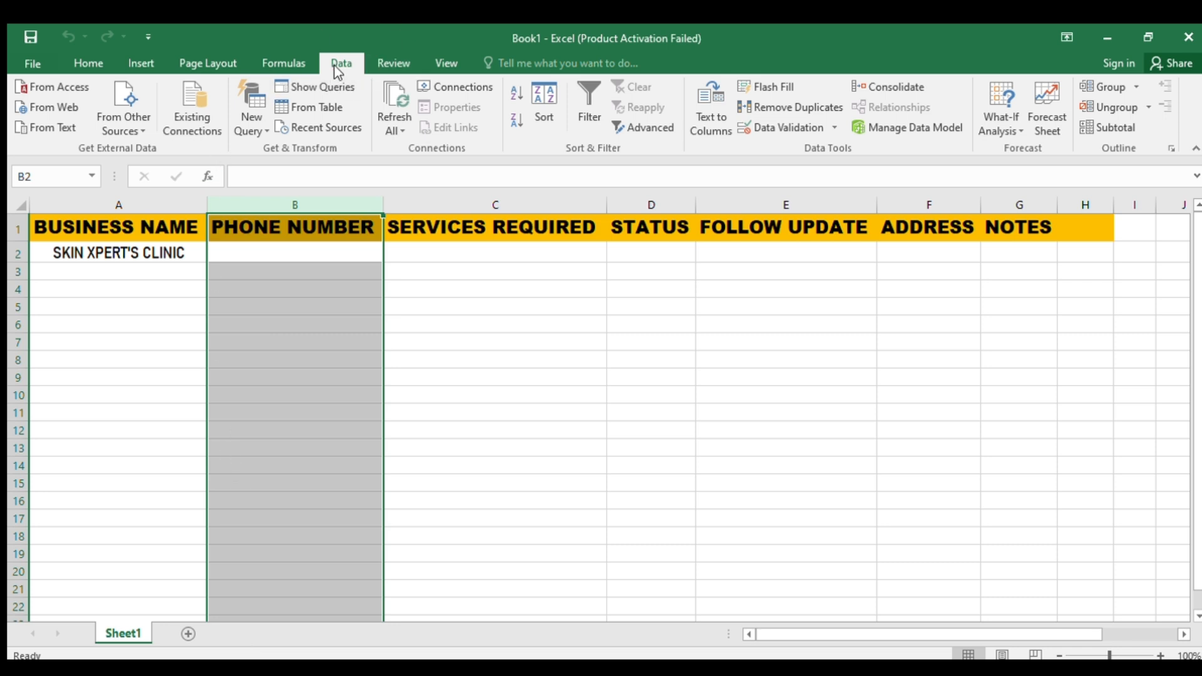
- Add a Data Validation rule allowing only text length equal to 11 in the PHONE NUMBER column
click(815, 129)
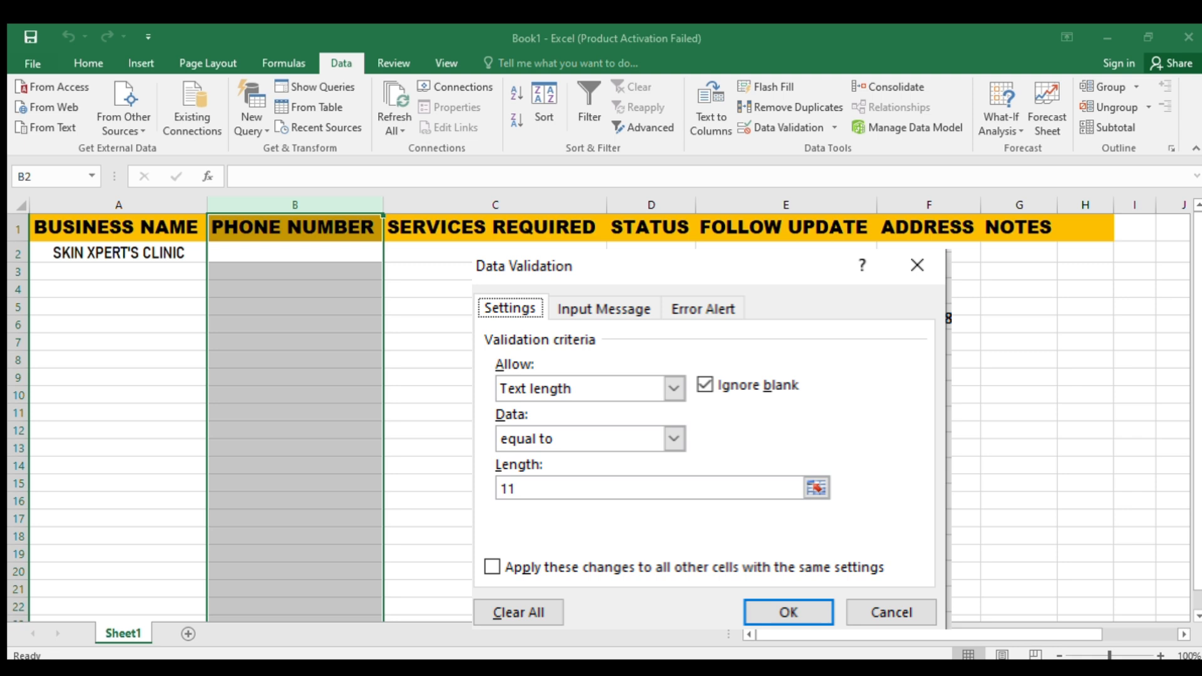
click(433, 293)
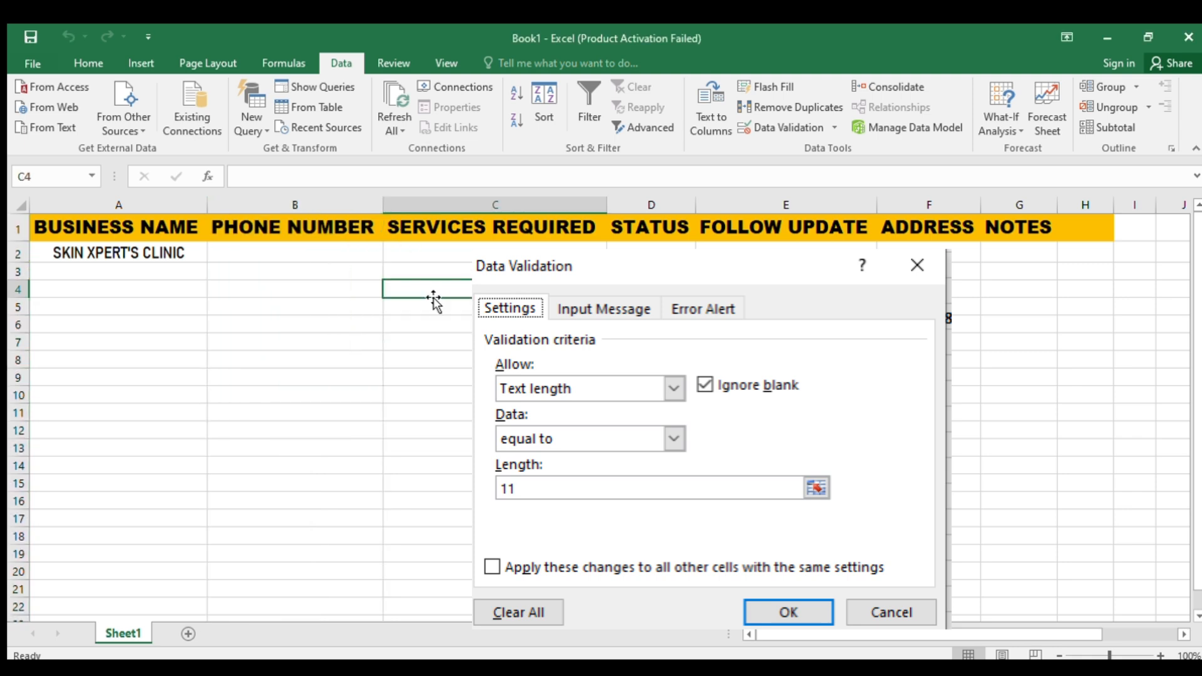
click(303, 247)
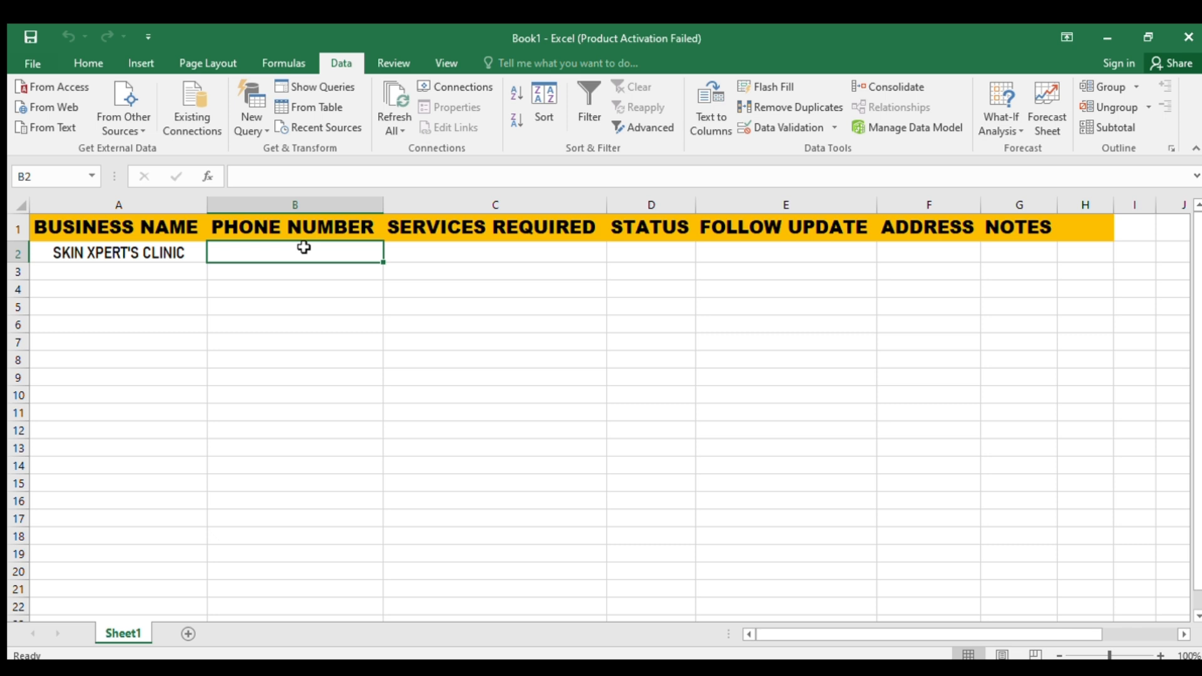
- Enter the clinic's full 13-digit phone number in B2, replacing a discarded partial entry
text(03455)
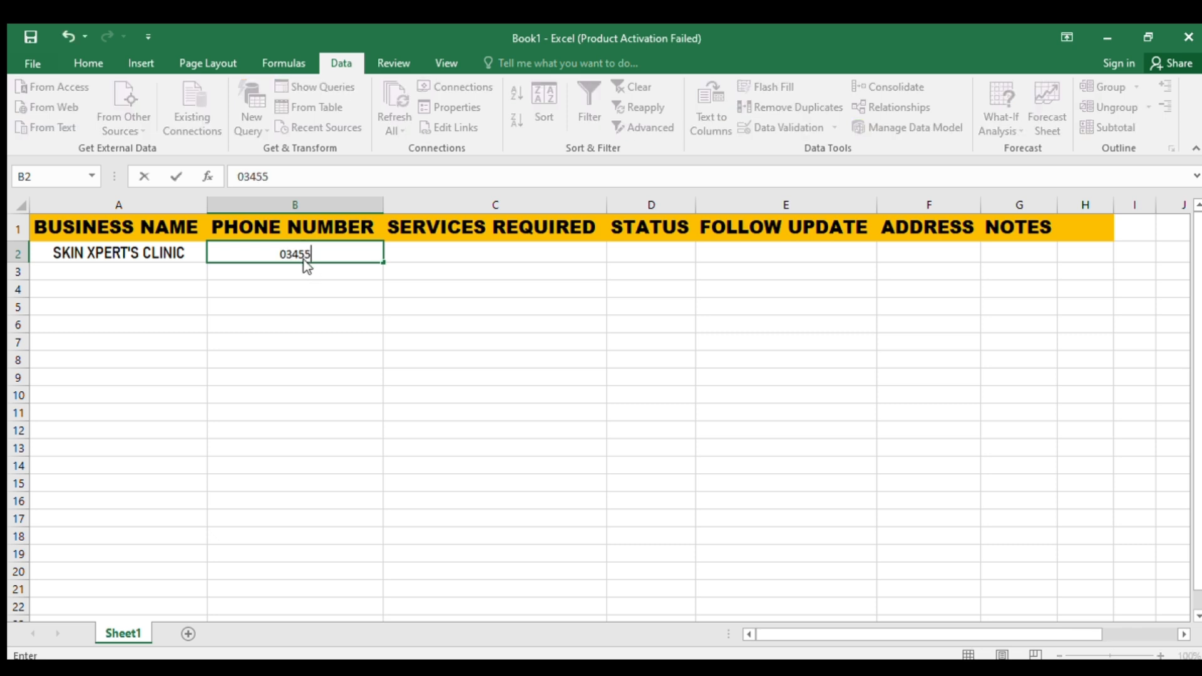
click(306, 267)
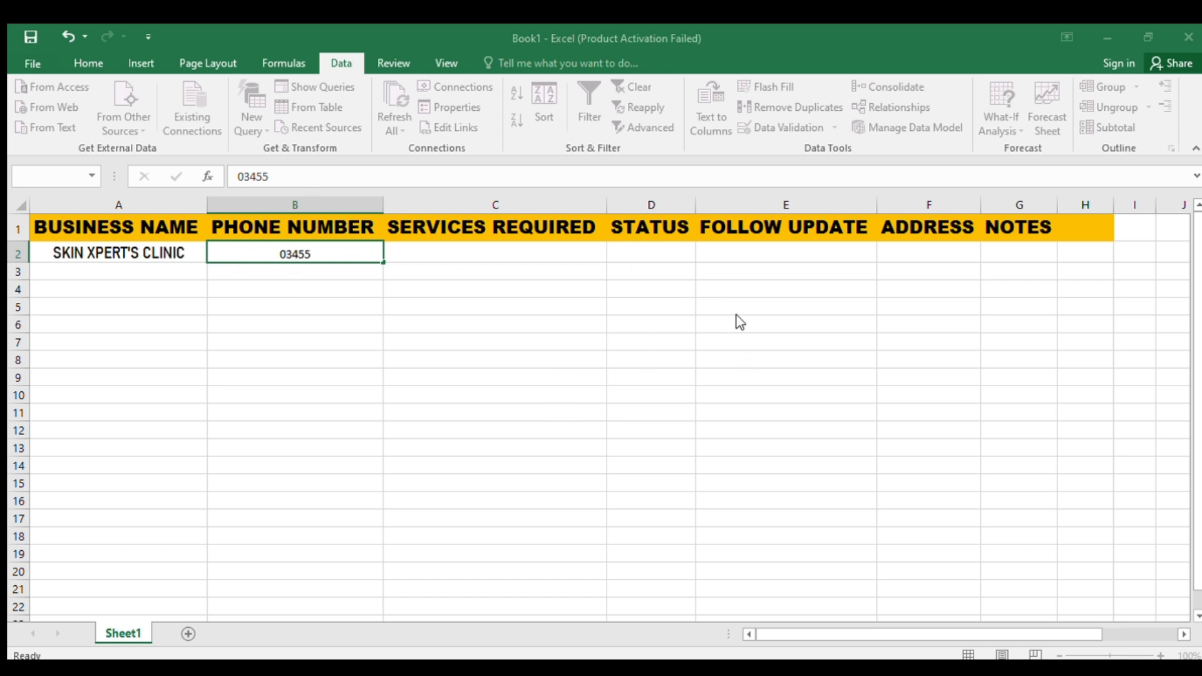
key(Escape)
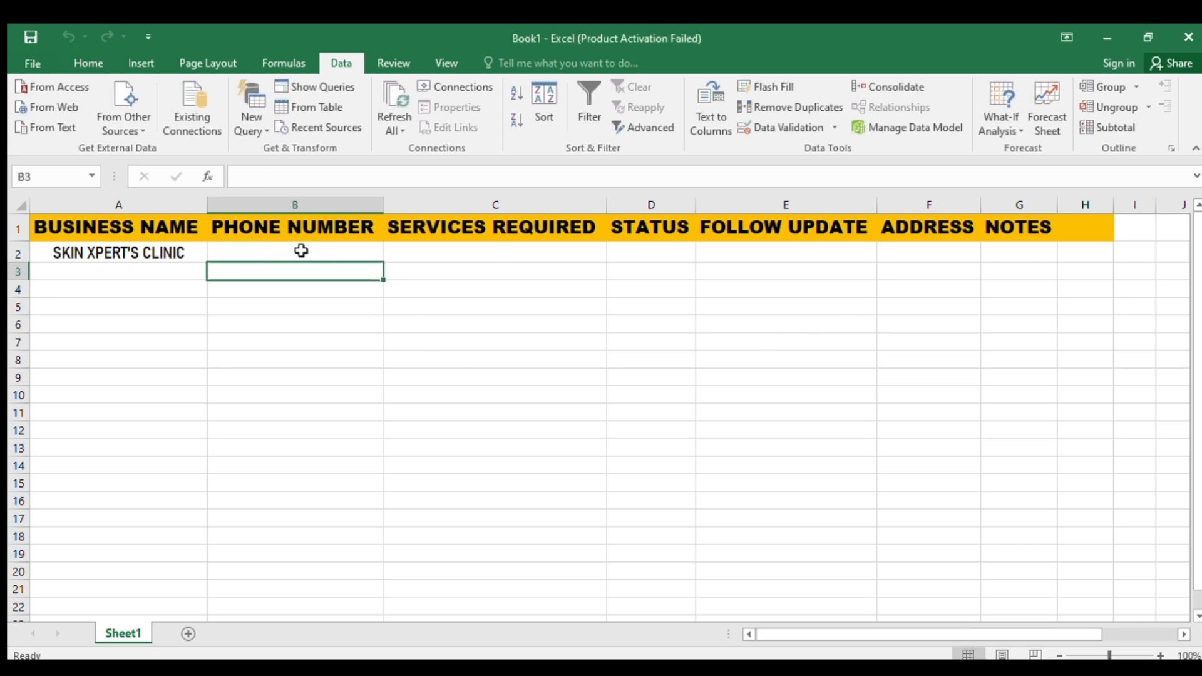
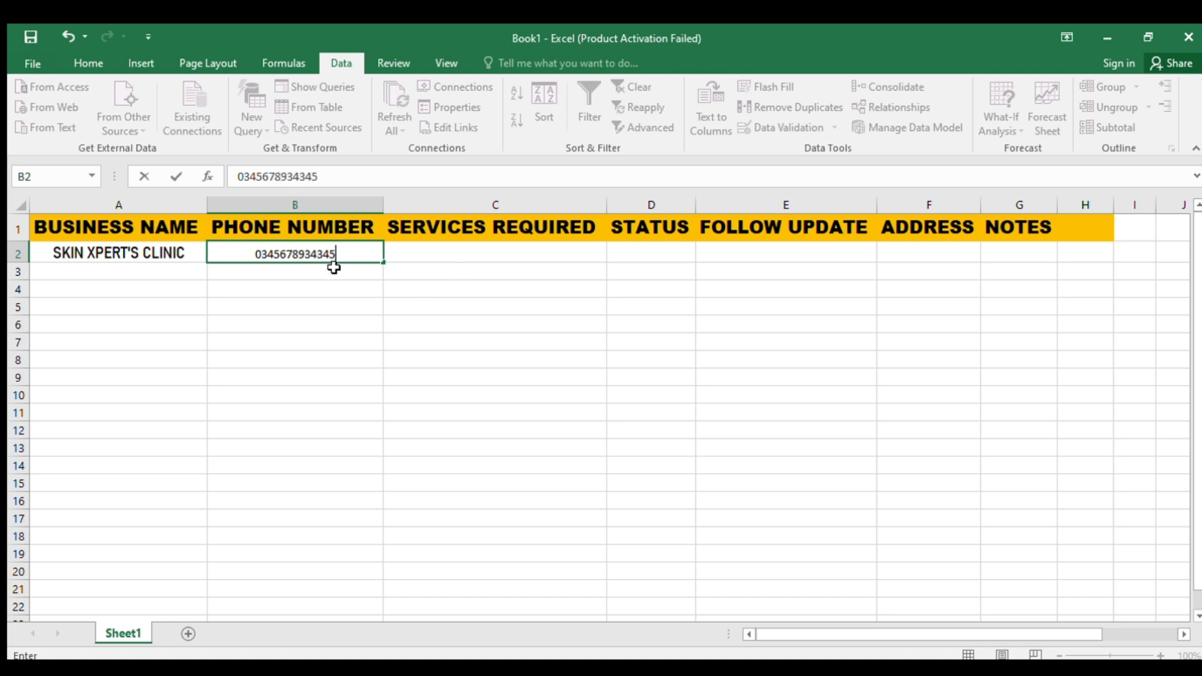
key(Return)
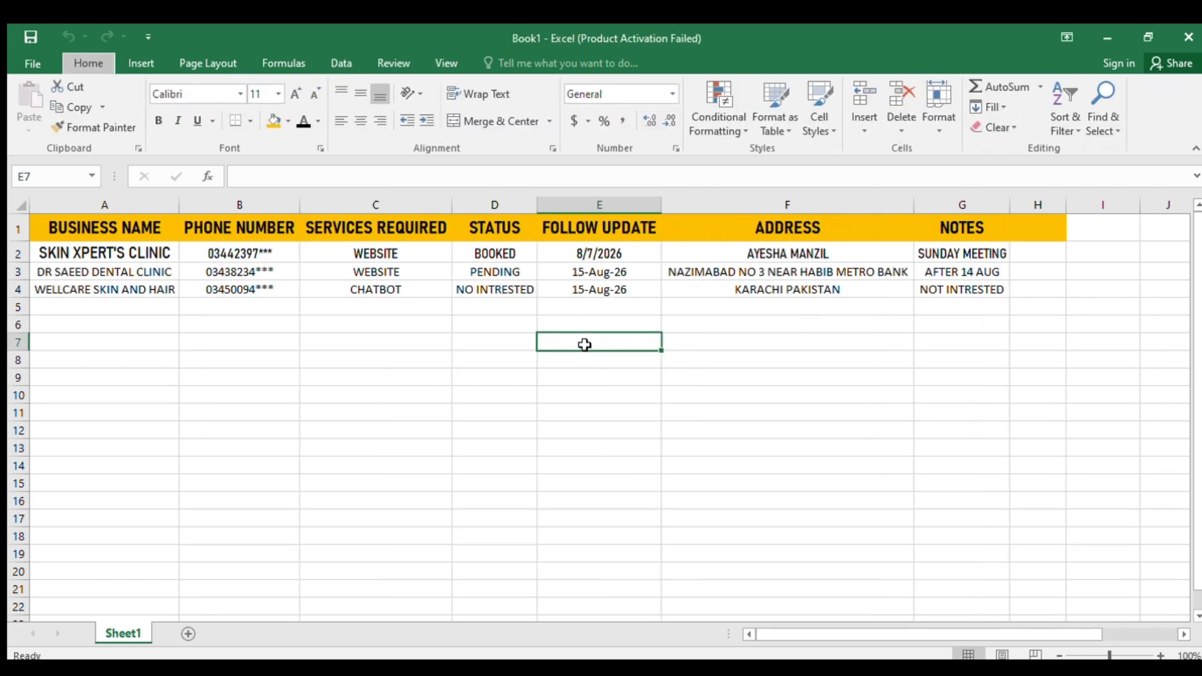
- Select all of column D, the STATUS column, starting from the BOOKED cell
click(510, 310)
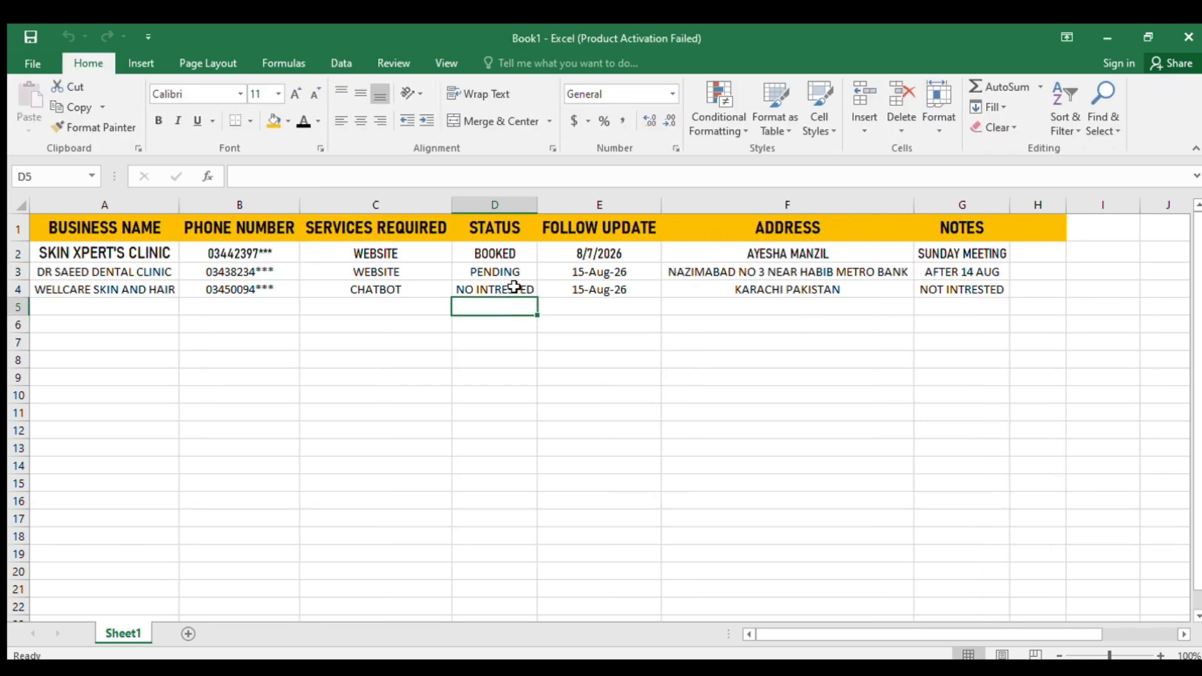
click(514, 250)
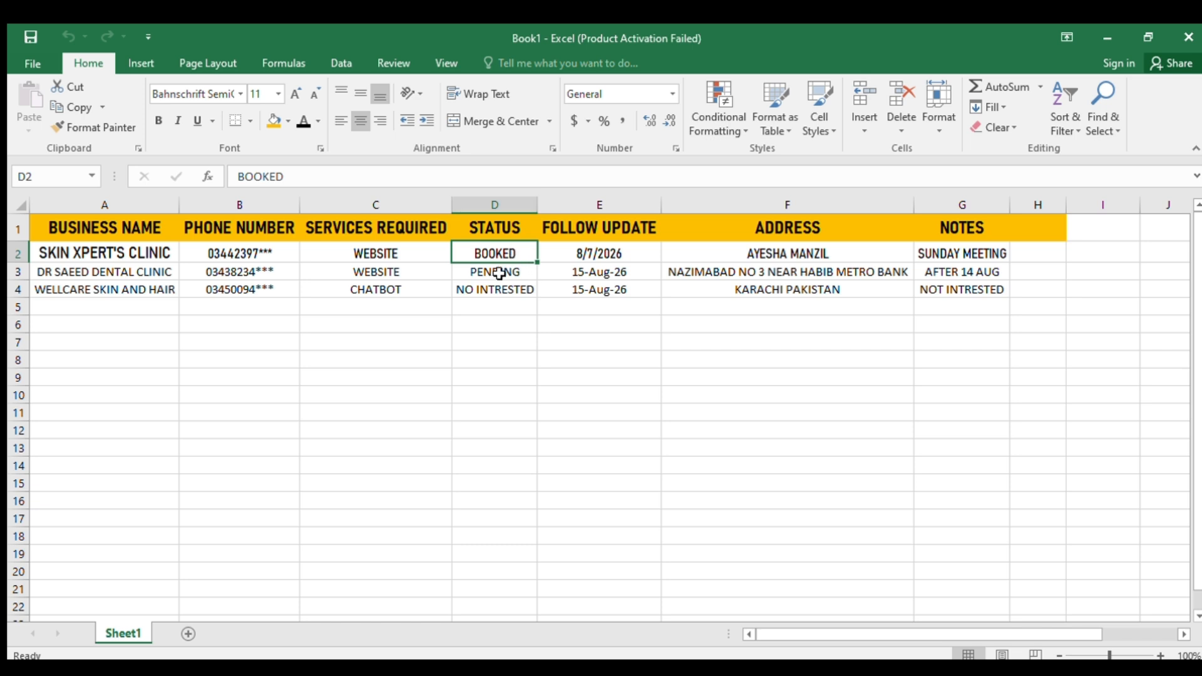
key(ctrl+space)
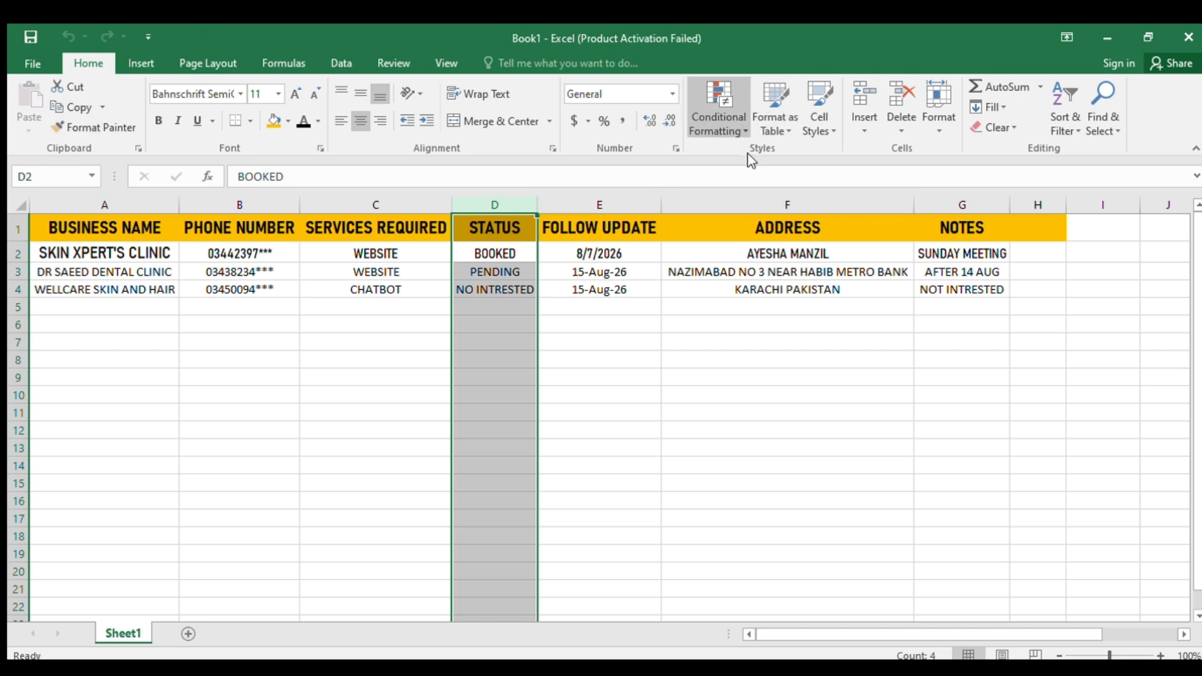
- Highlight cells containing BOOKED with green fill and dark green text, then check the result
click(963, 306)
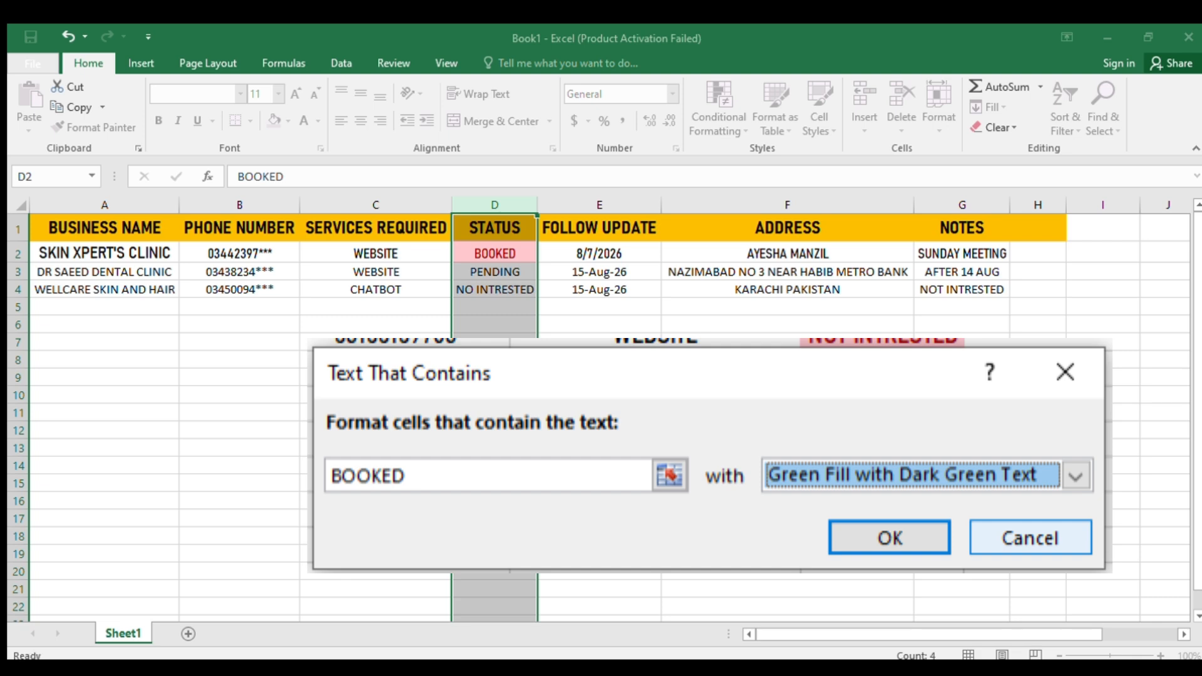
key(Return)
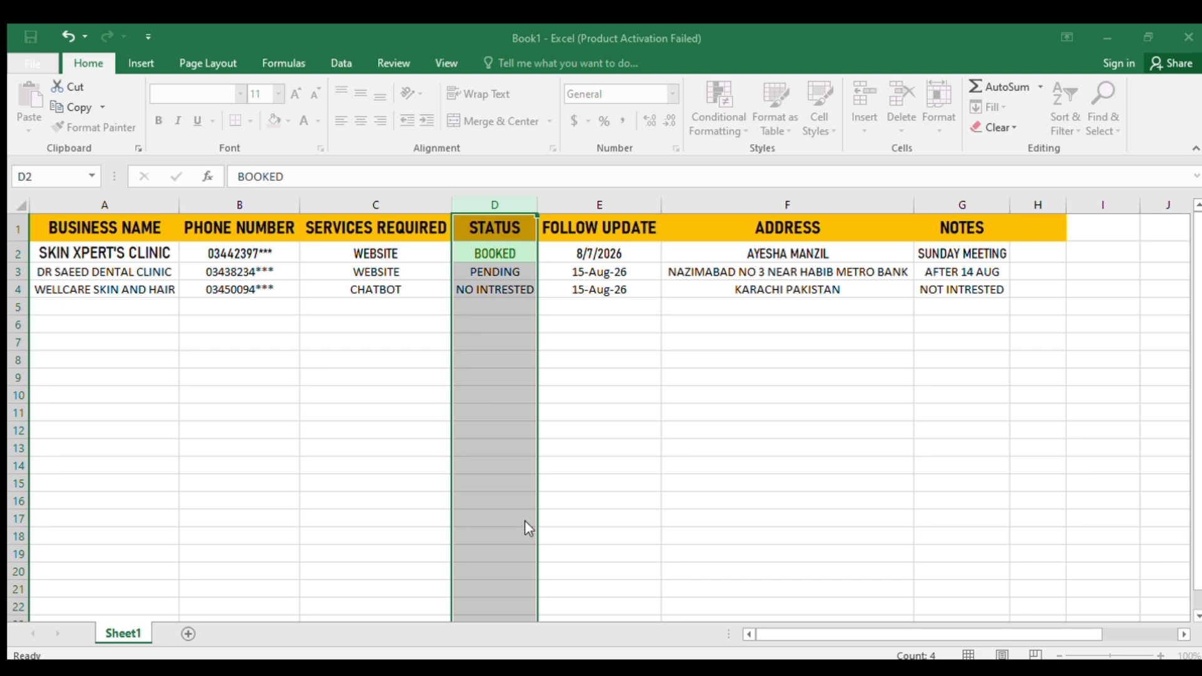
click(652, 395)
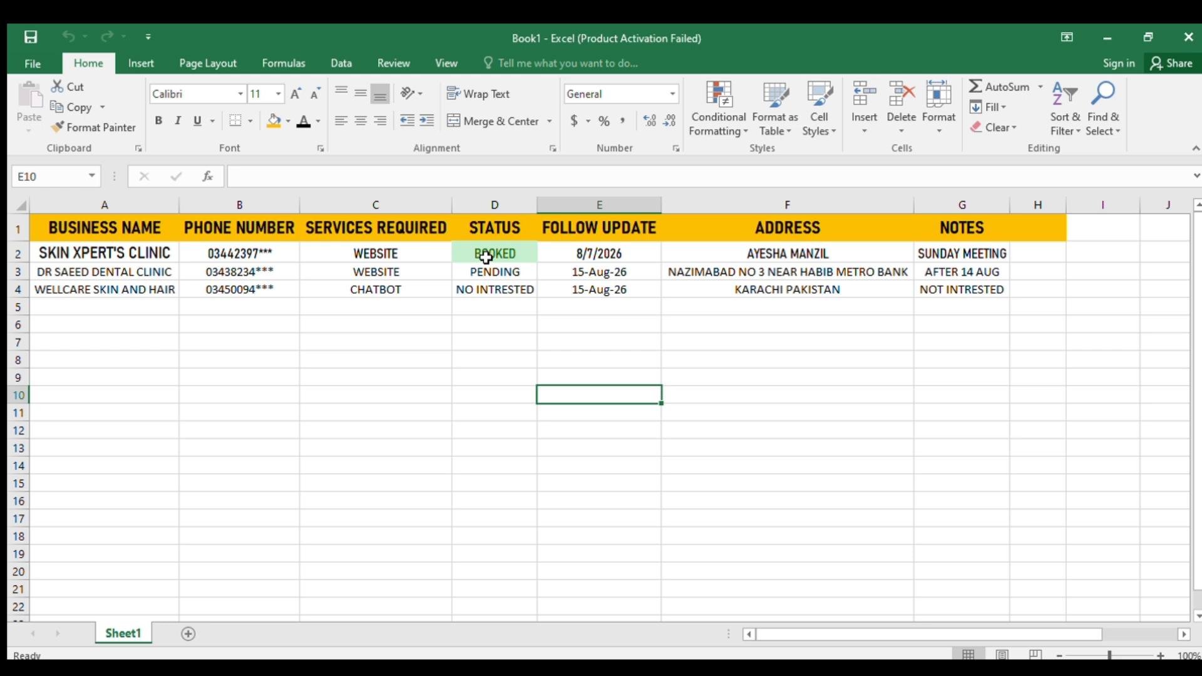
click(522, 249)
- Add a Text That Contains rule giving PENDING yellow fill with dark yellow text
key(ctrl+space)
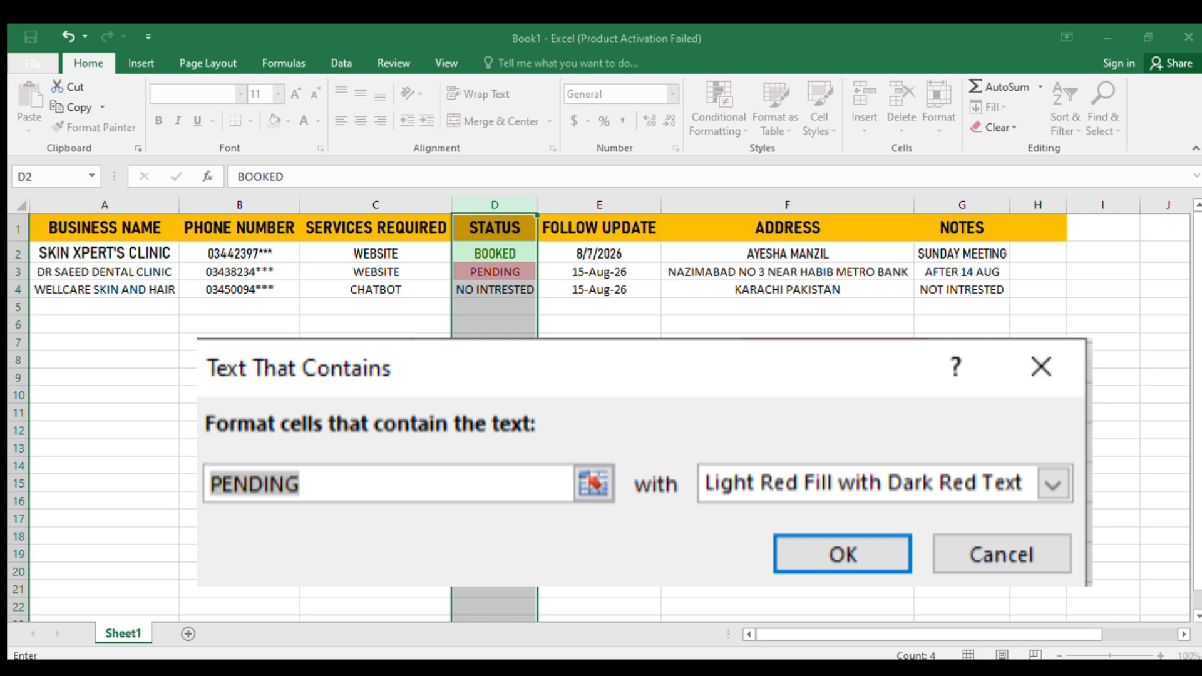
key(Return)
click(599, 377)
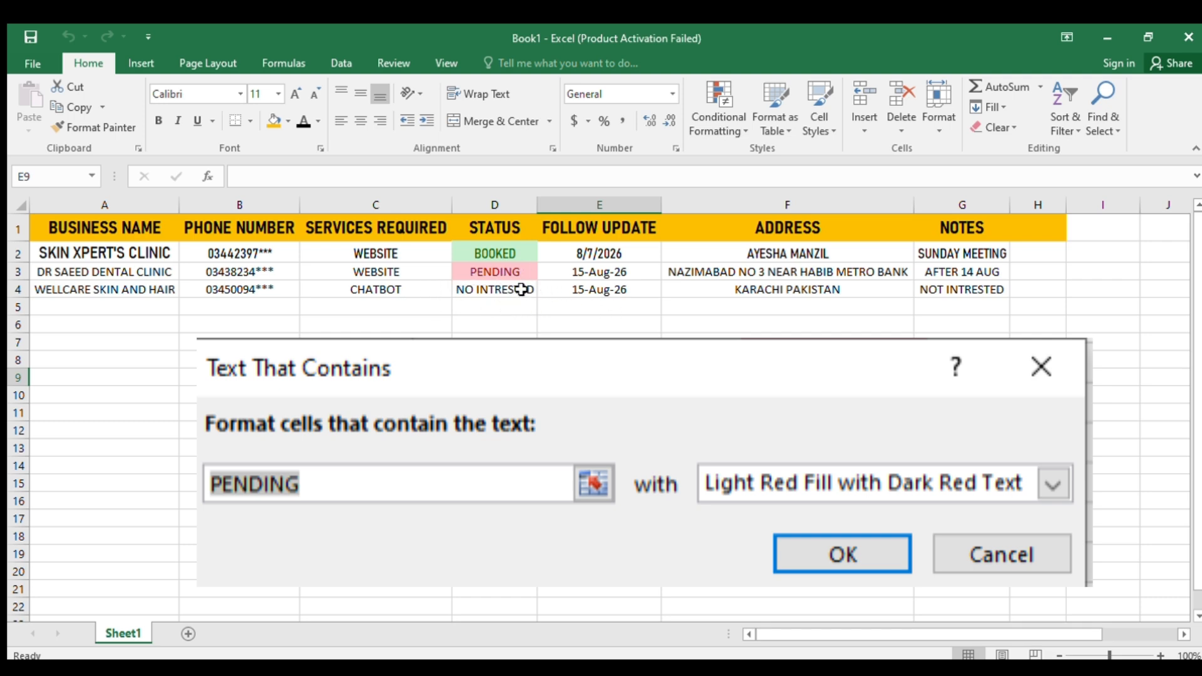
click(521, 269)
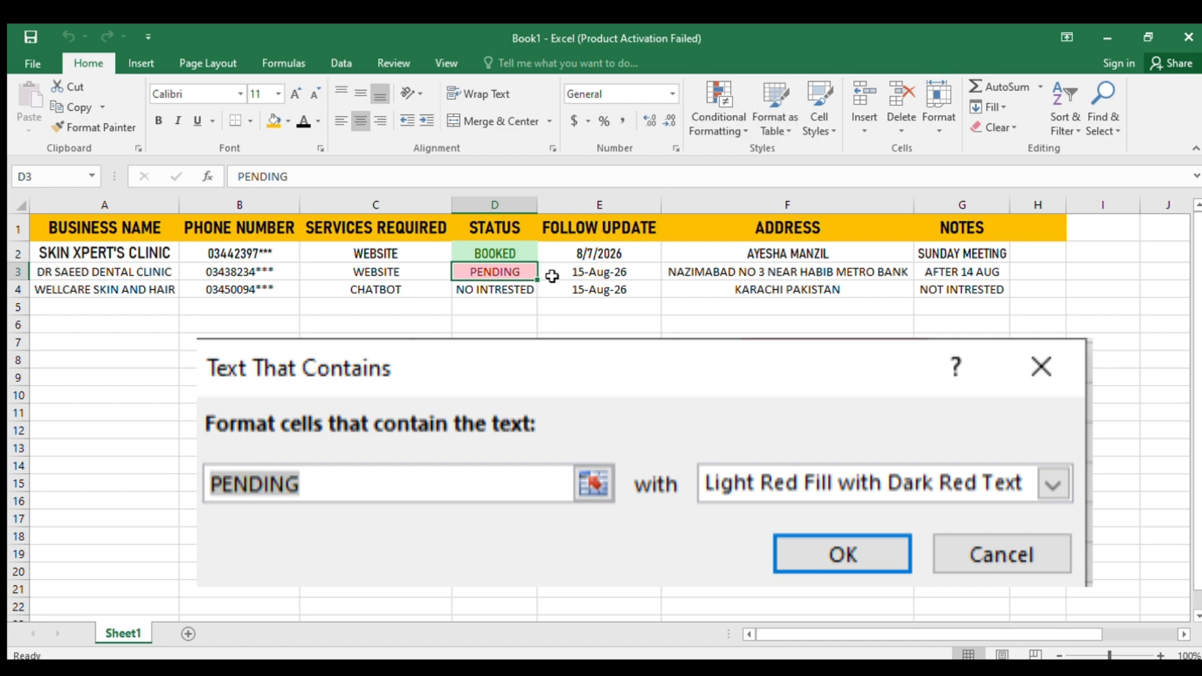
key(ctrl+space)
click(736, 123)
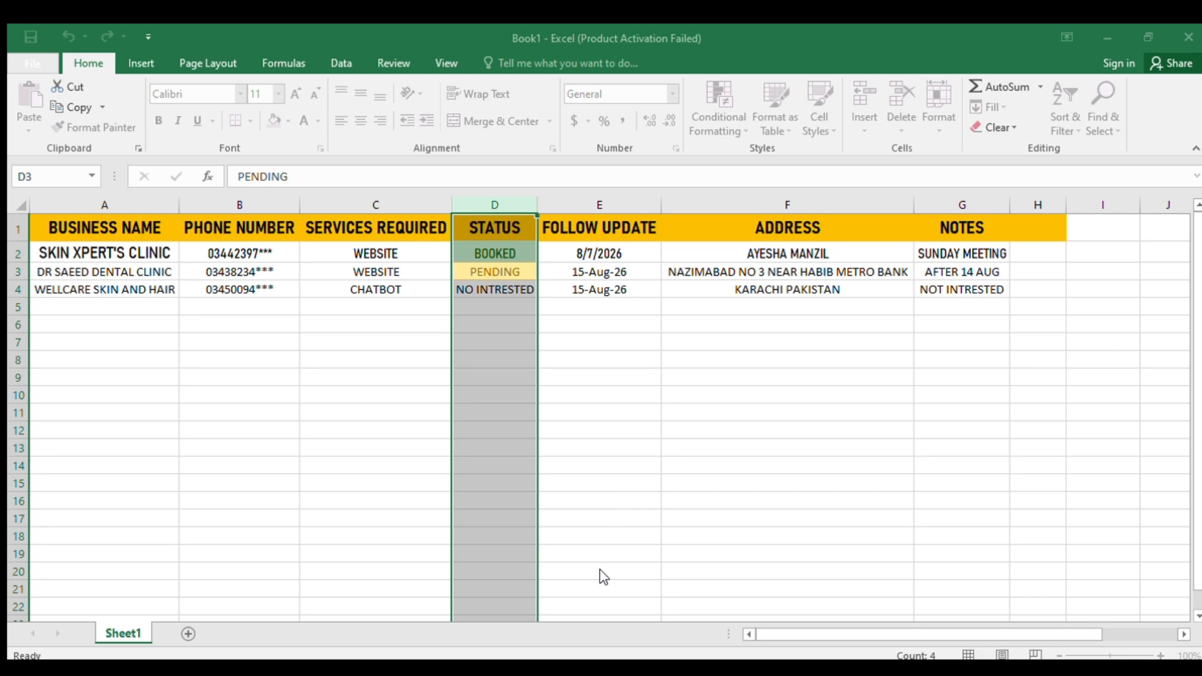
click(560, 447)
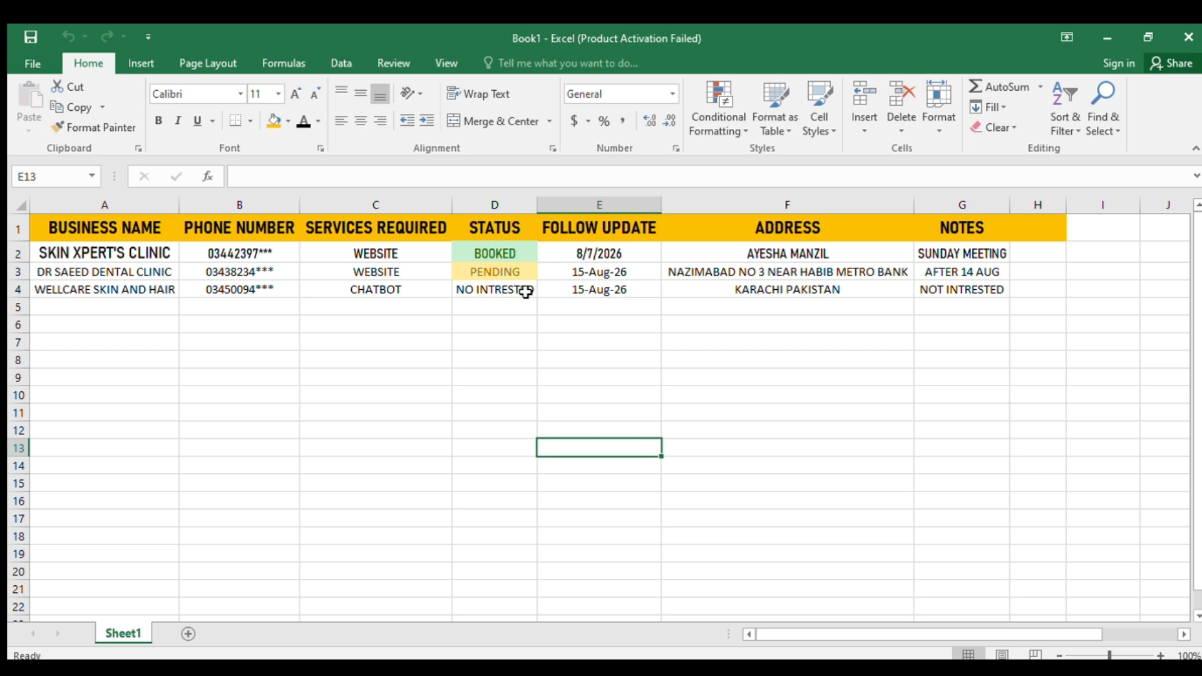
- Select the whole STATUS column from the BOOKED cell for the NO INTRESTED rule
click(499, 255)
key(ctrl+space)
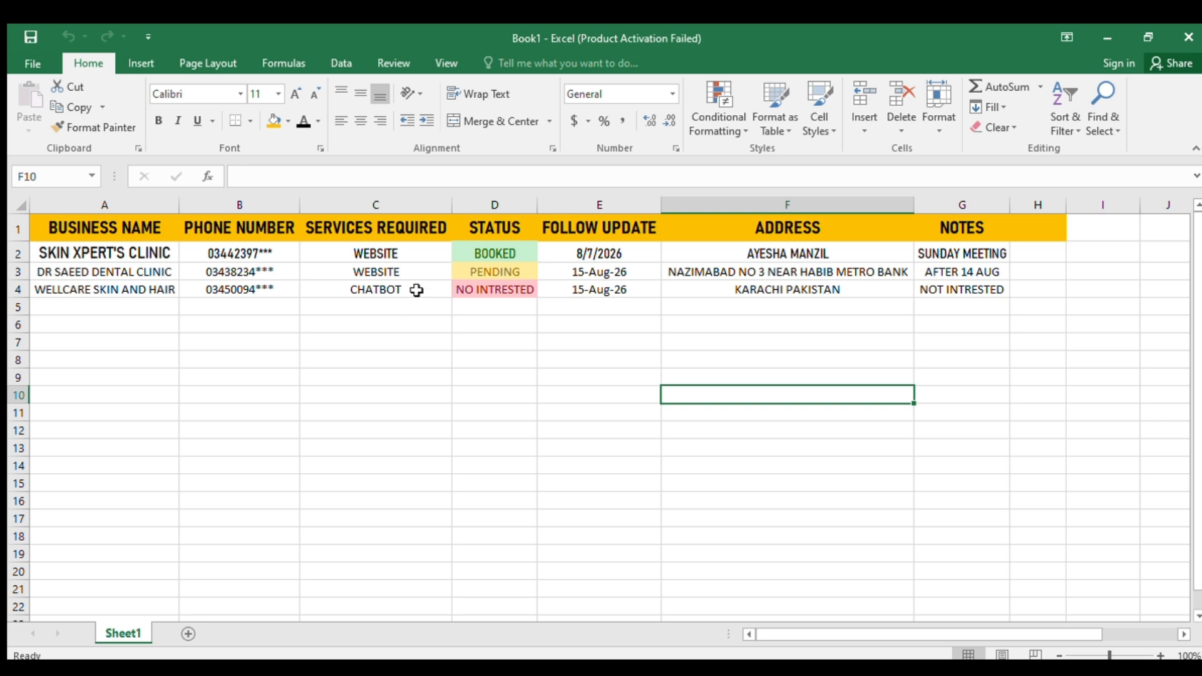
- Test the colour rules with entries BOOKED in D5 and NOT INTRESTED in D6
click(499, 304)
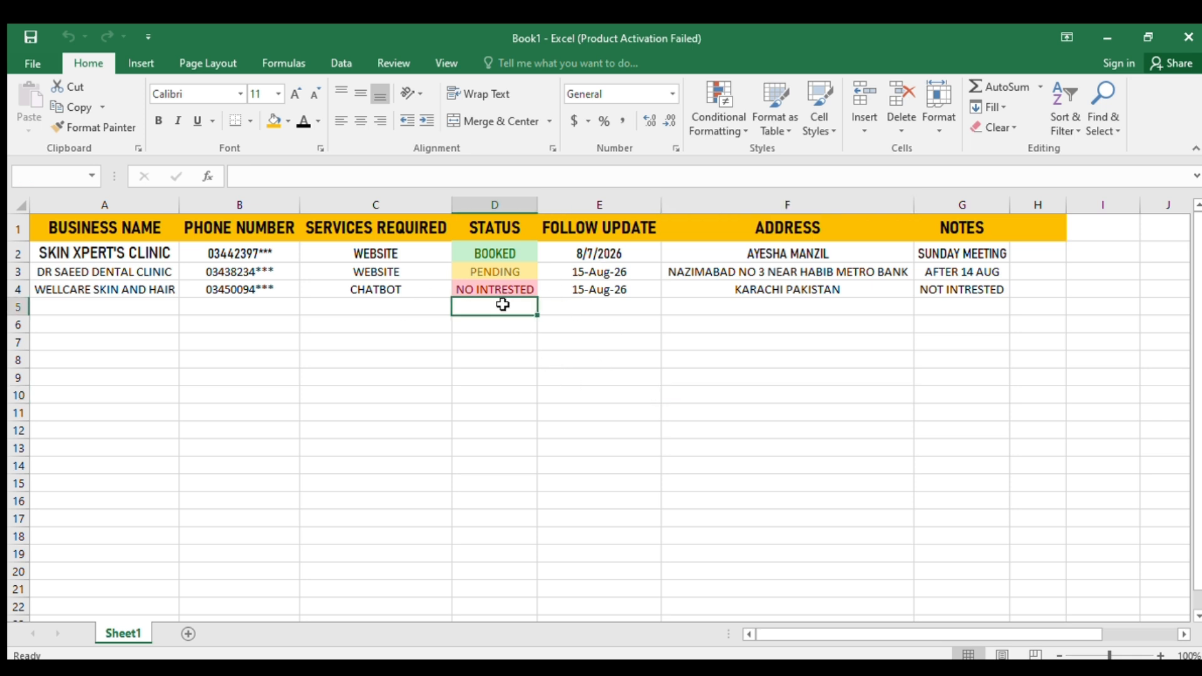
text(BOO)
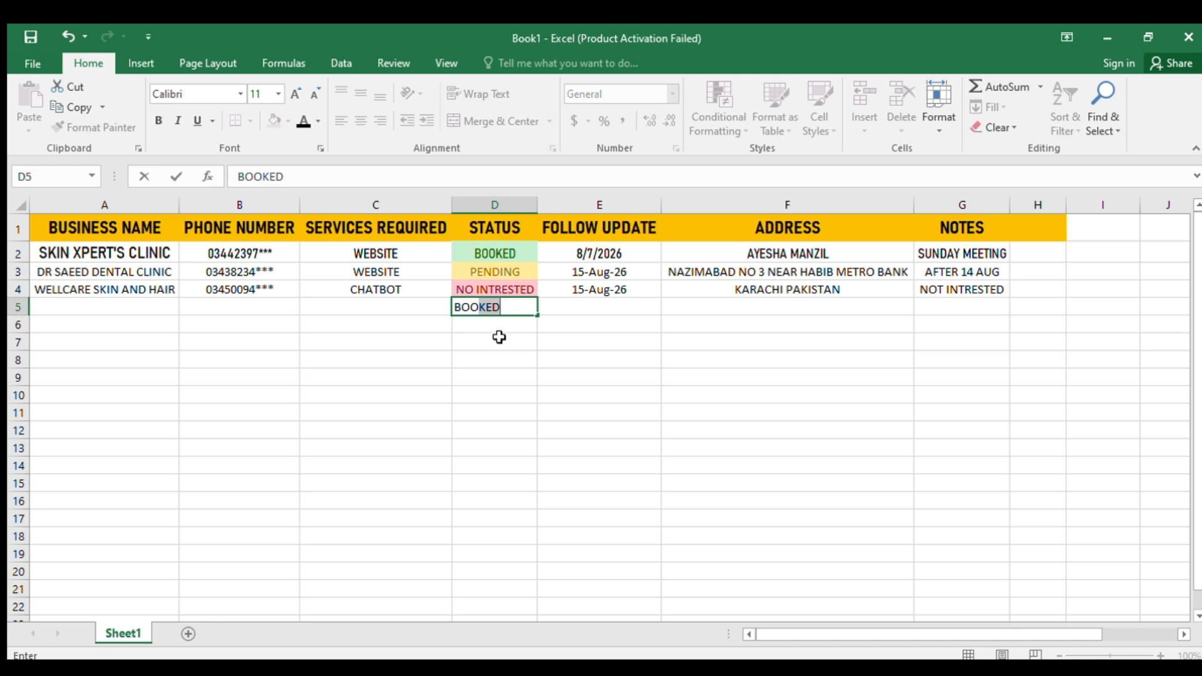
click(499, 338)
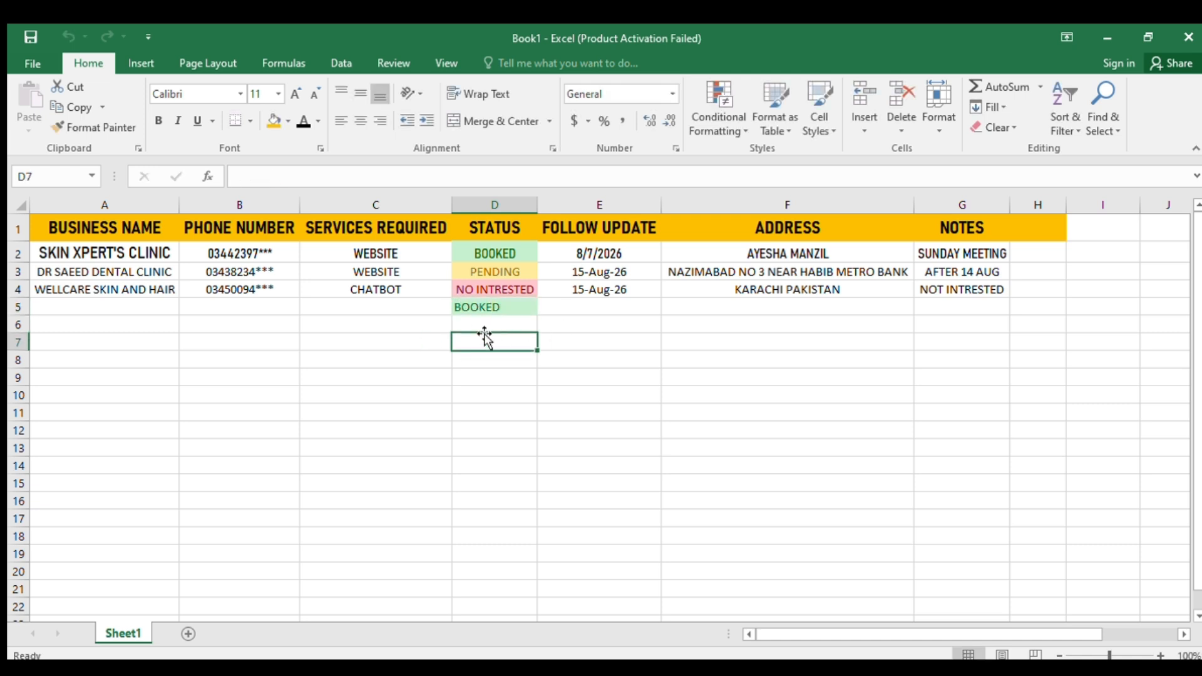
click(520, 326)
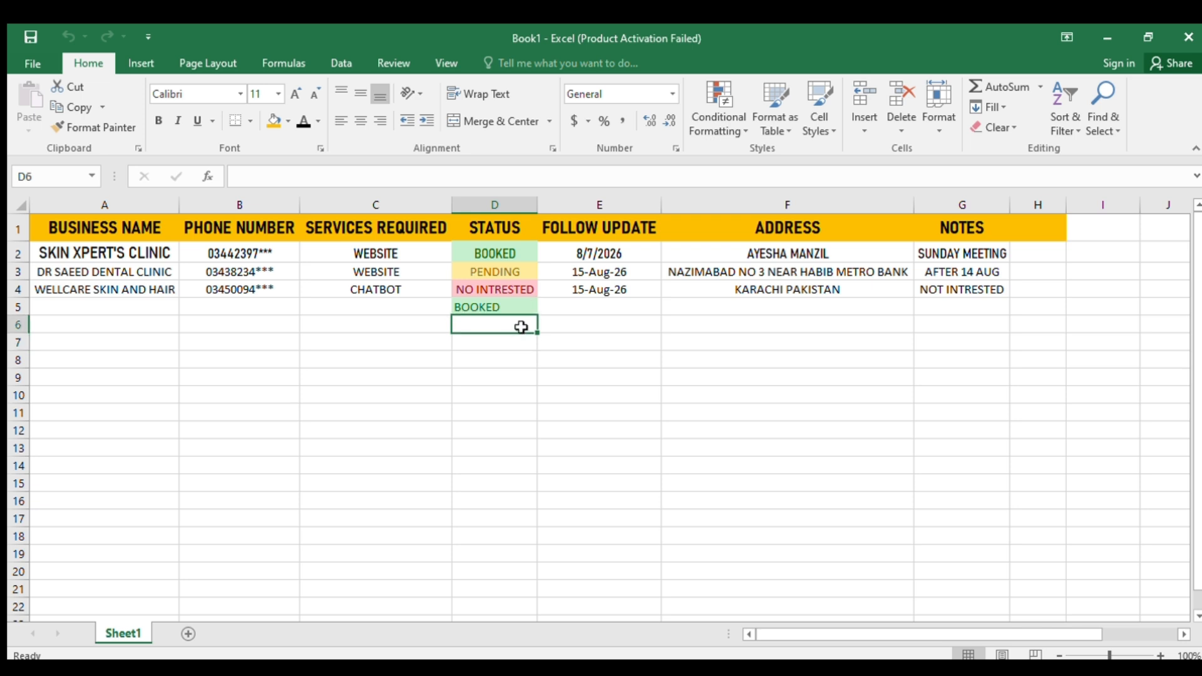
text(NOT)
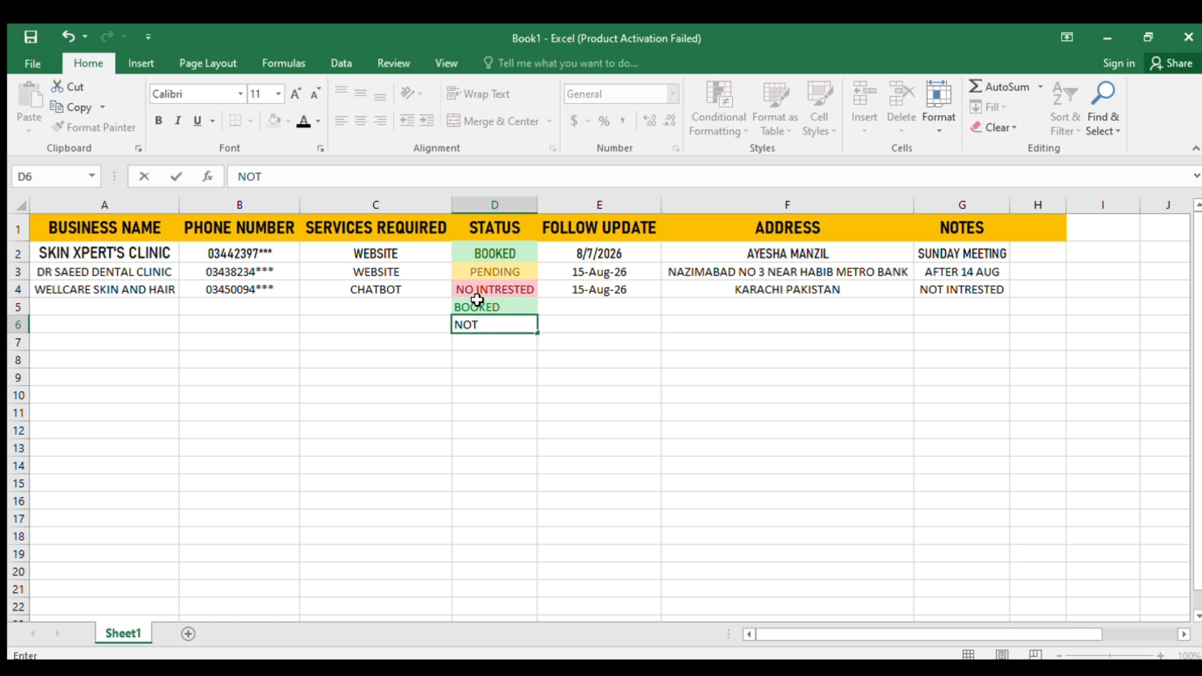
key(BackSpace)
text(INTRESTED)
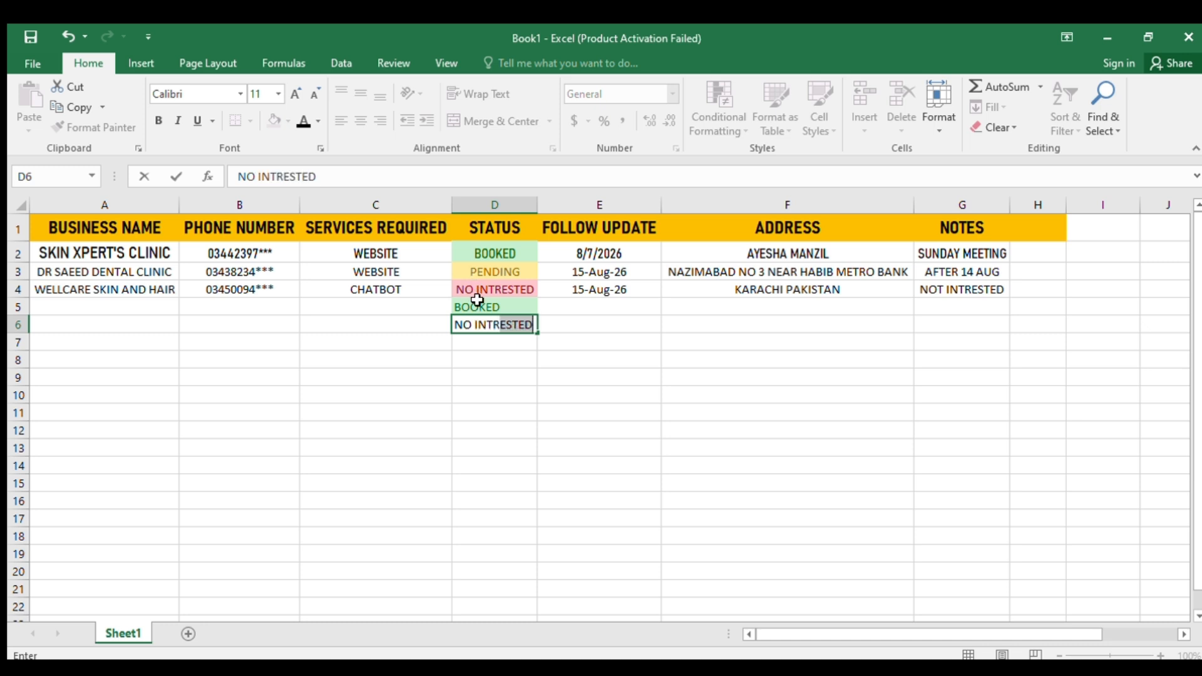
click(499, 351)
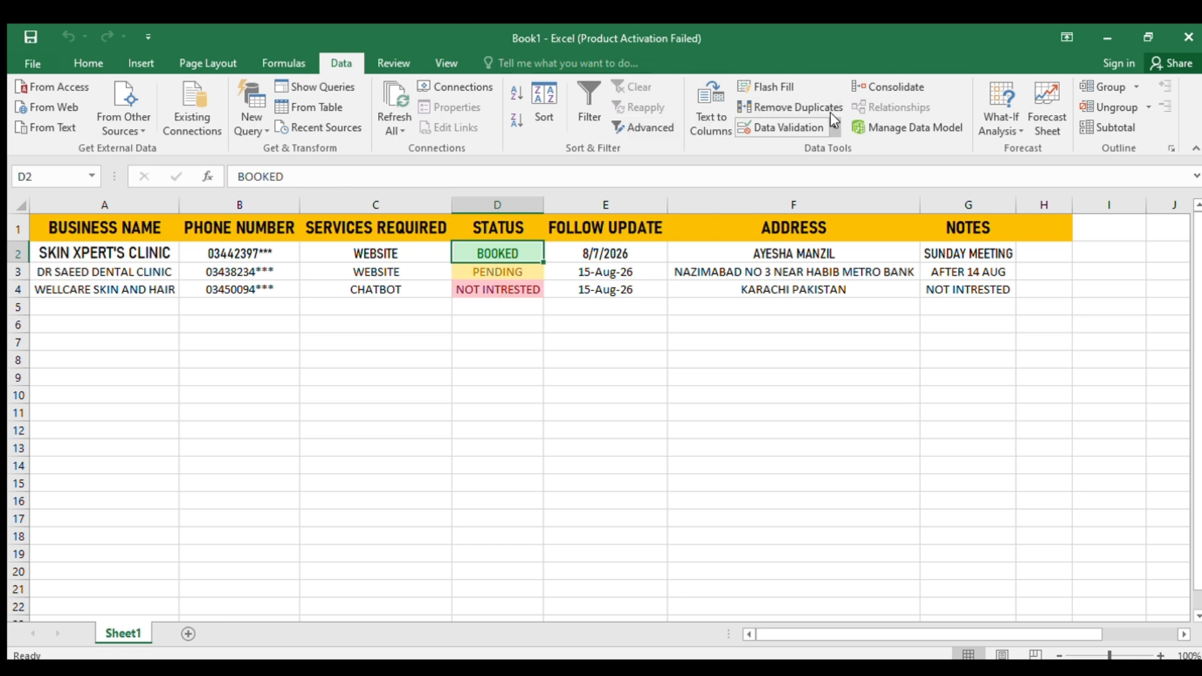
- Give cell D2 a list validation with choices BOOKED, PENDING and NOT INTRESTED
click(817, 127)
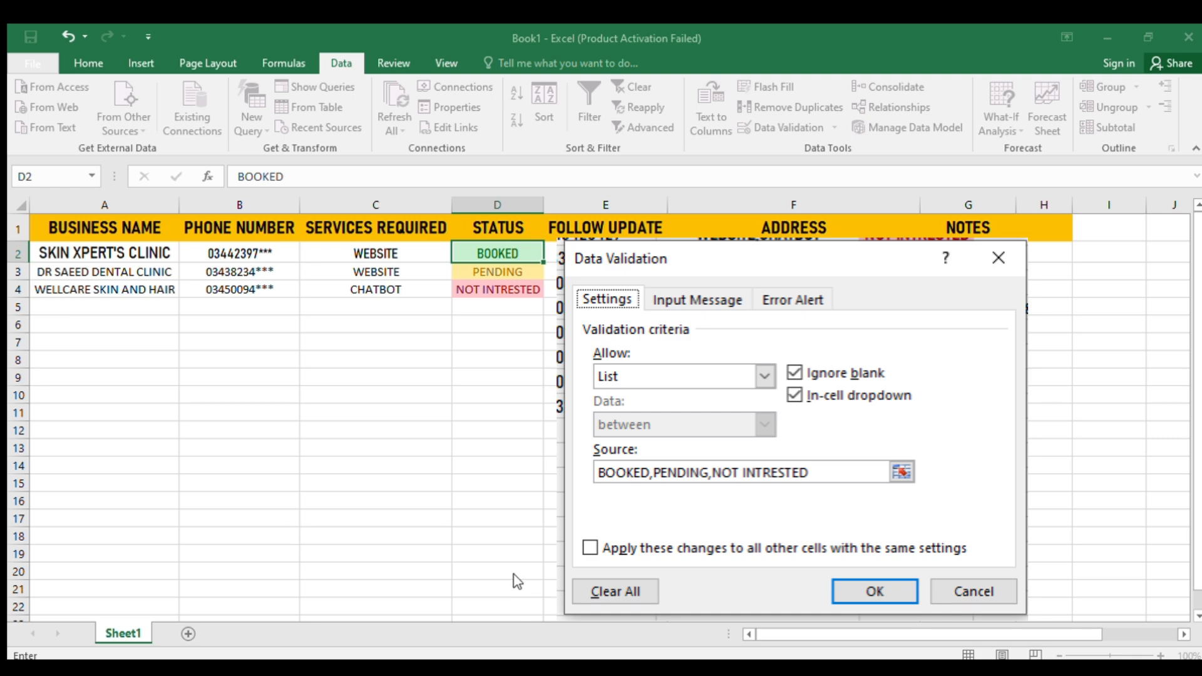
key(Return)
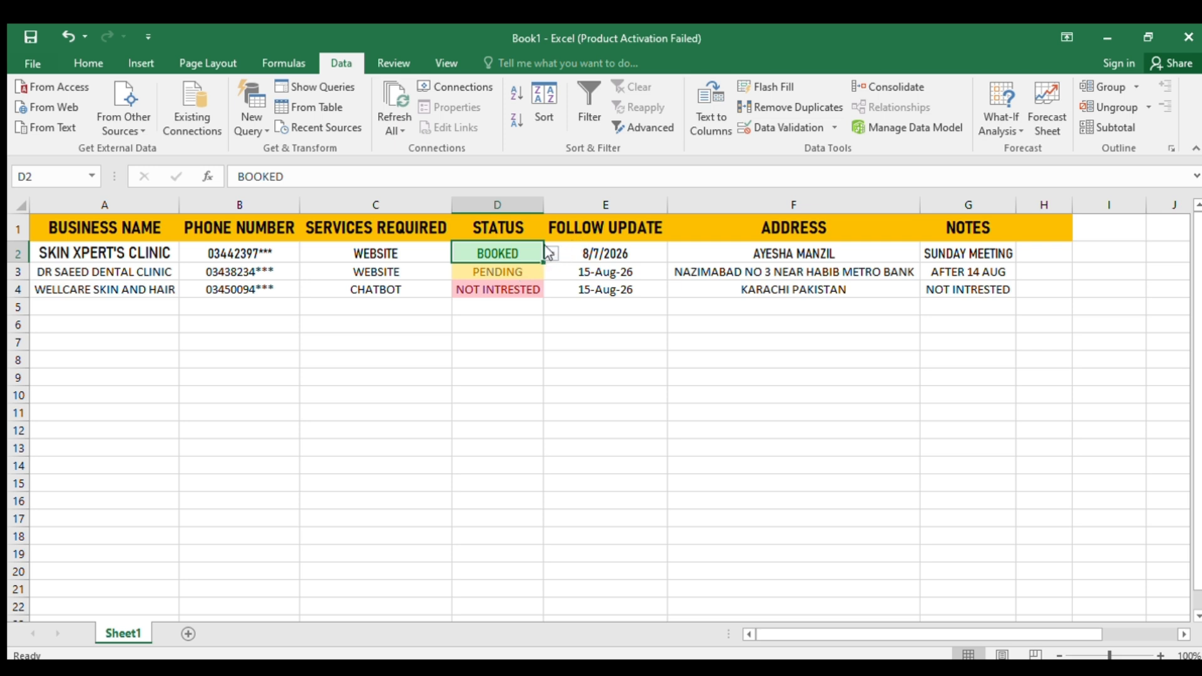
click(529, 274)
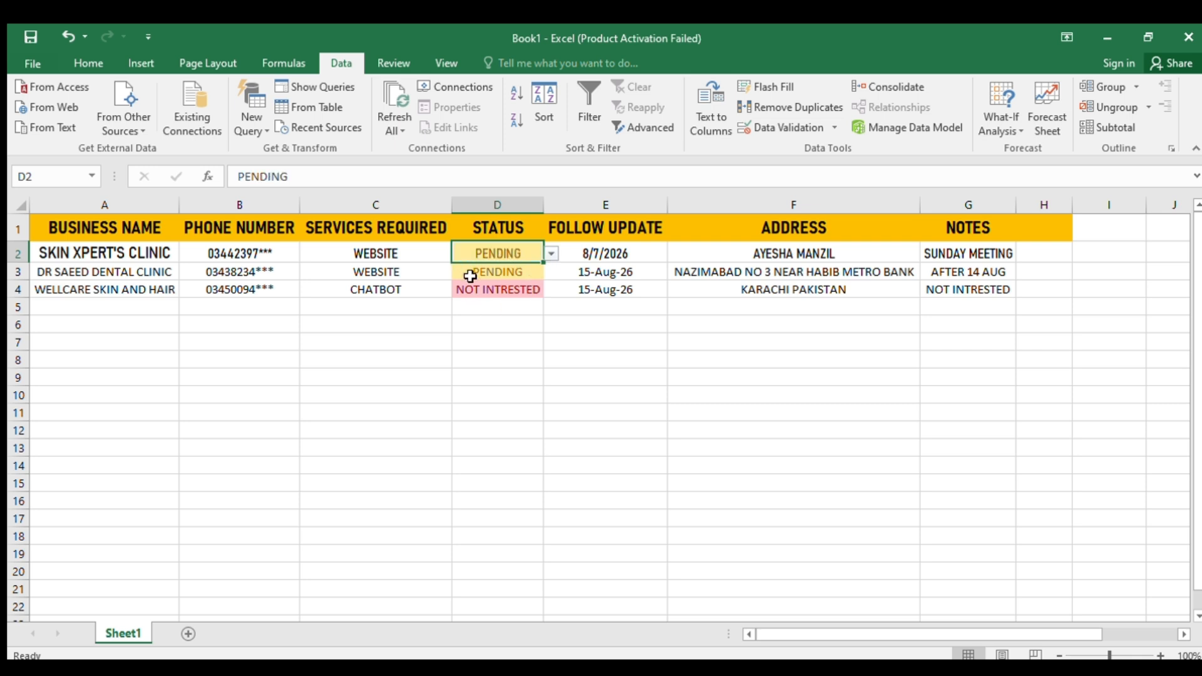